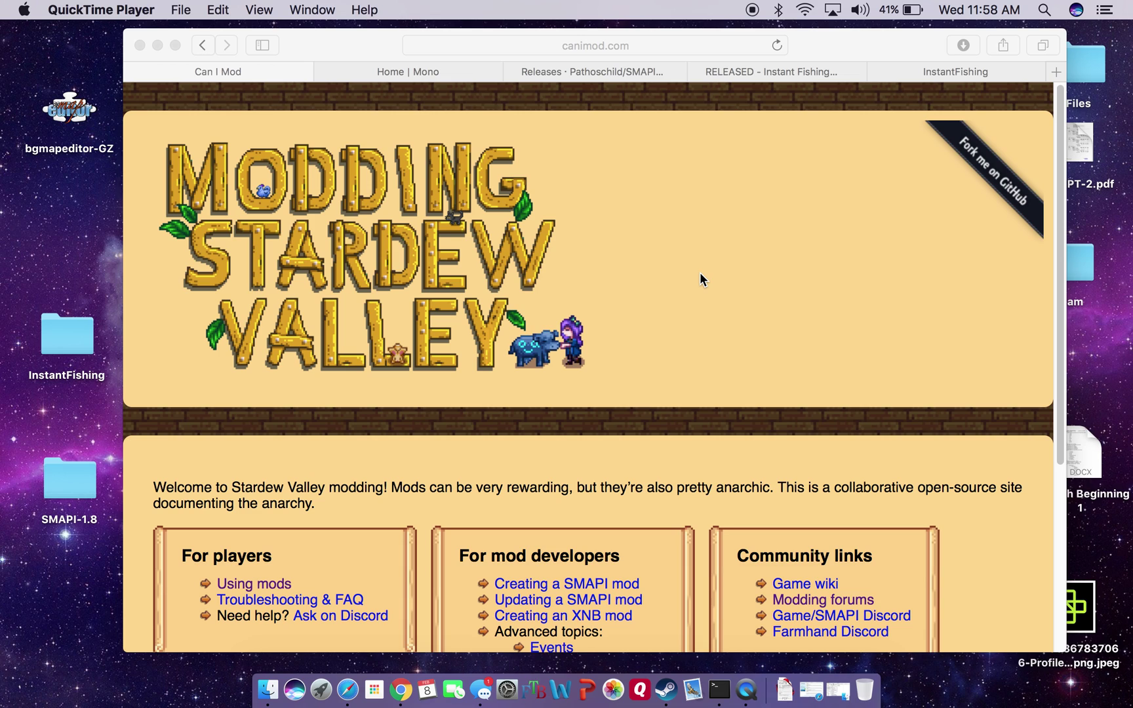
# - Bring Safari forward on the canimod.com Stardew Valley page and scroll to the For players links
pyautogui.click(737, 191)
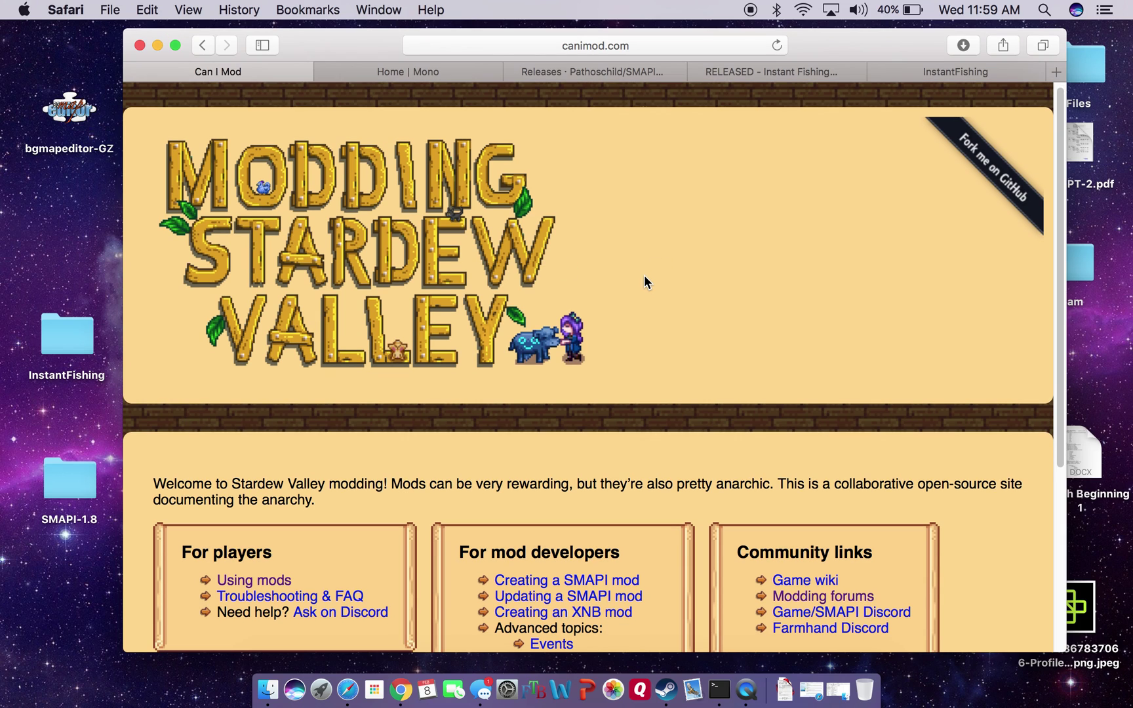
pyautogui.scroll(-3, 321, 405)
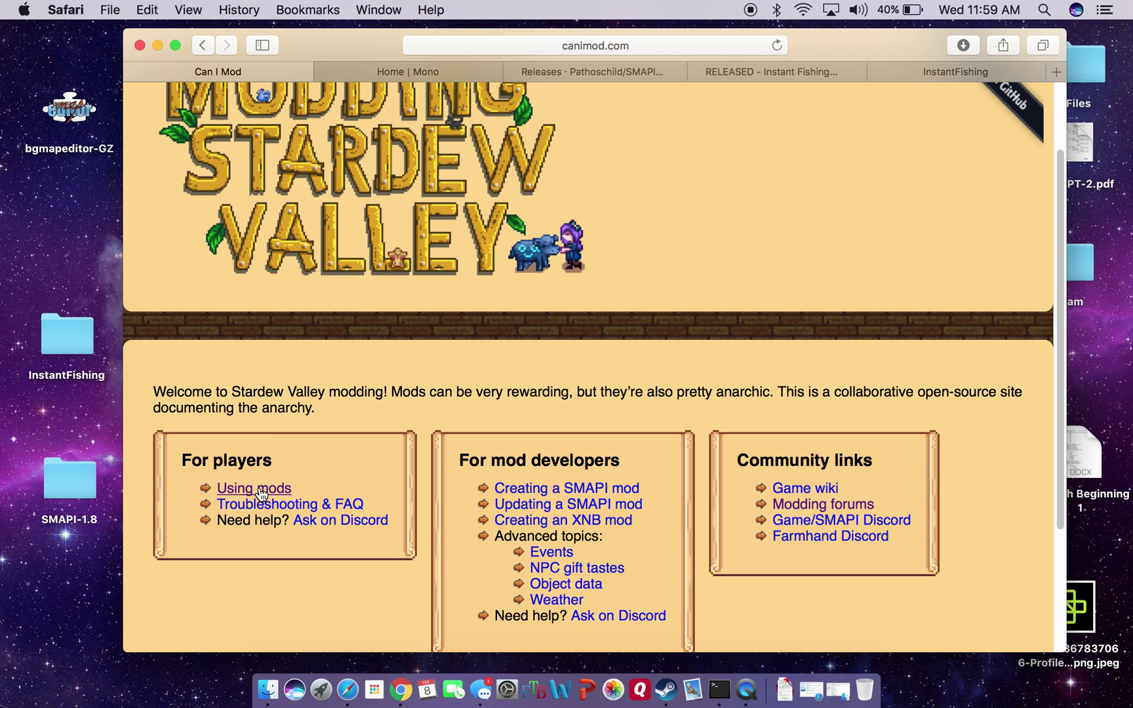
# - Open the Using mods guide and scroll through Installing SMAPI to the On Mac section
pyautogui.click(263, 493)
pyautogui.scroll(-15, 466, 390)
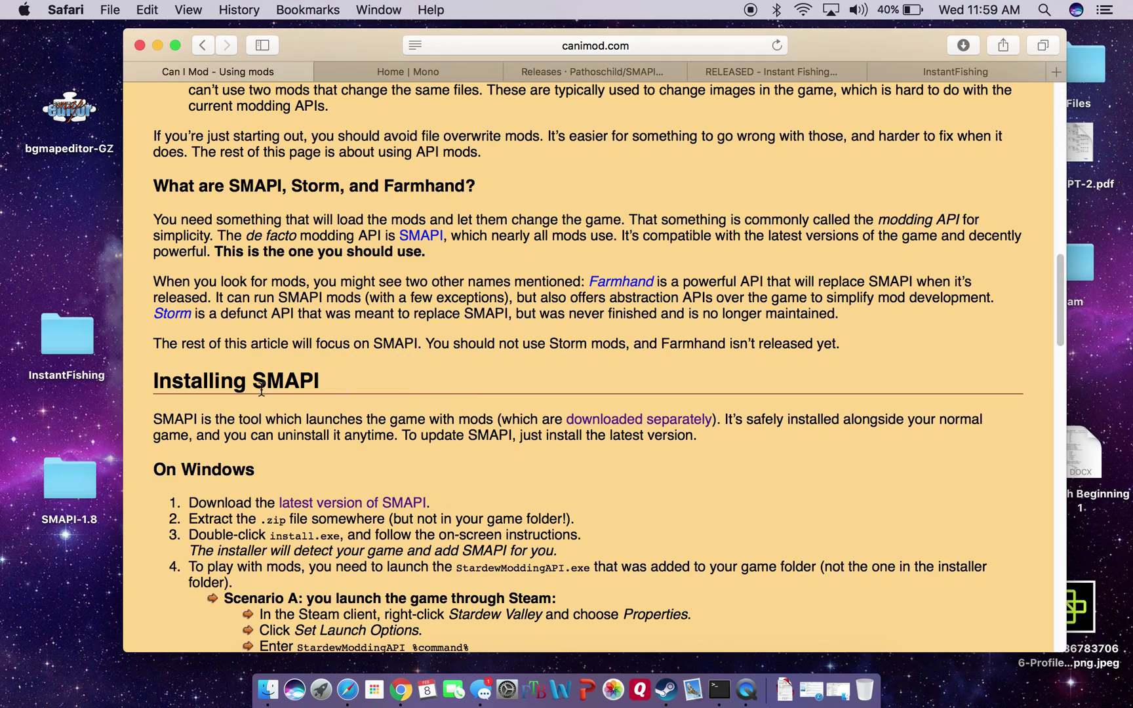
pyautogui.scroll(5, 457, 308)
pyautogui.scroll(-1, 458, 332)
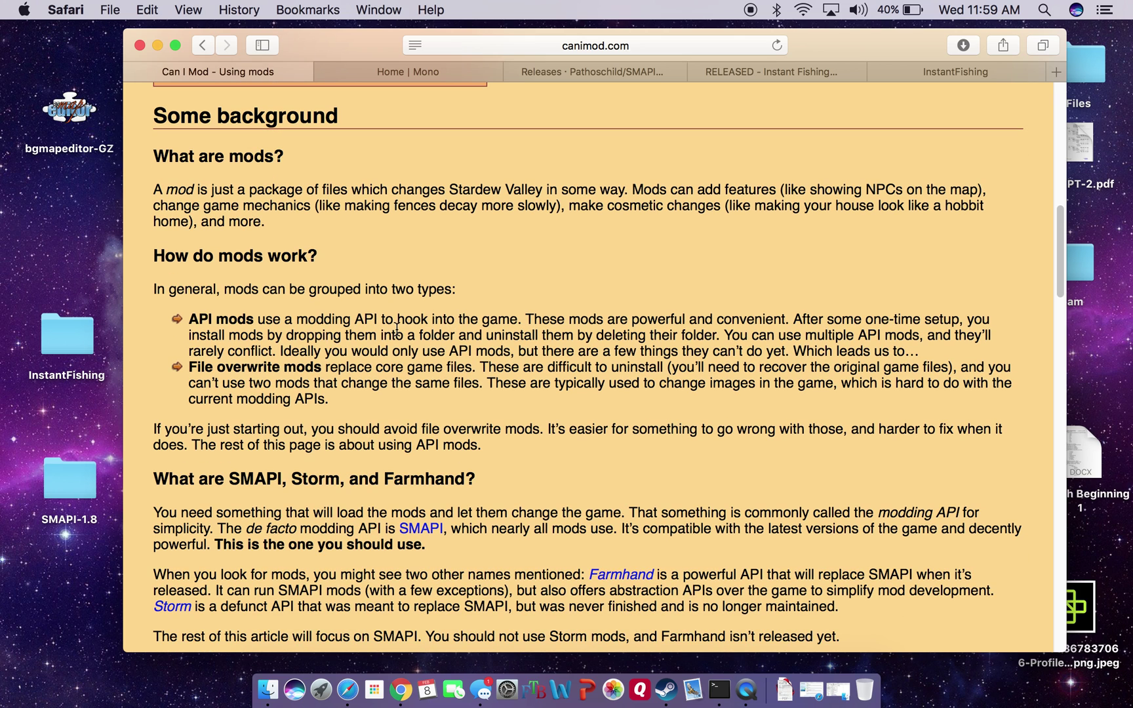
pyautogui.scroll(-7, 300, 303)
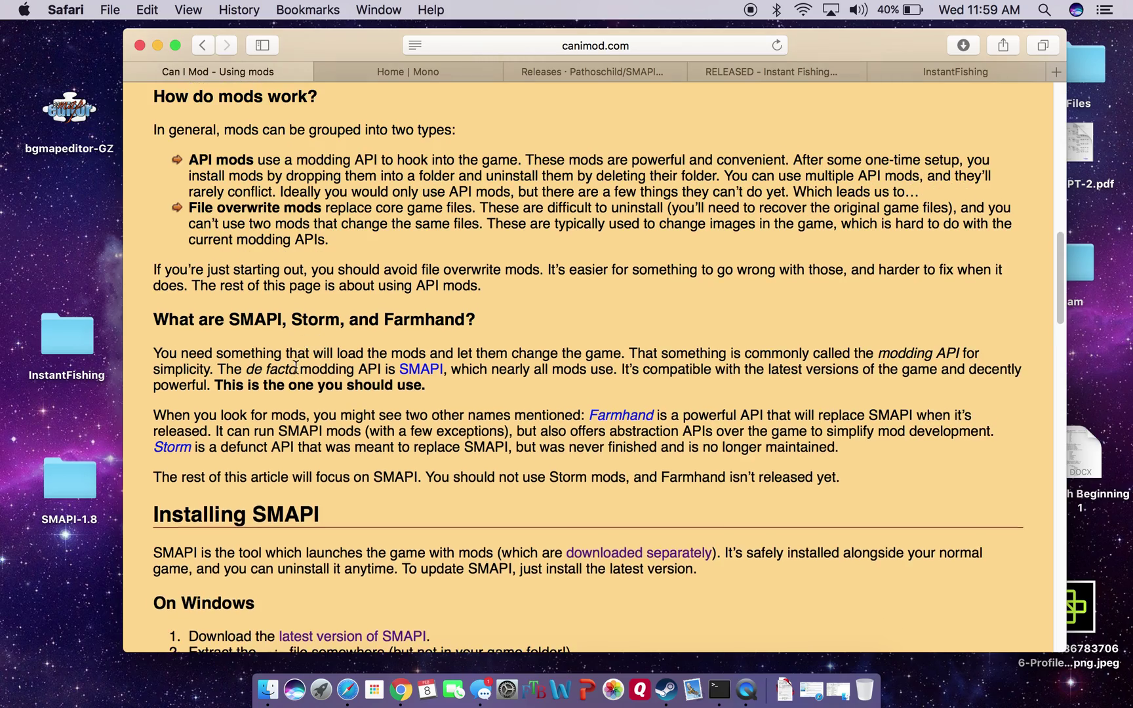
pyautogui.scroll(-10, 230, 406)
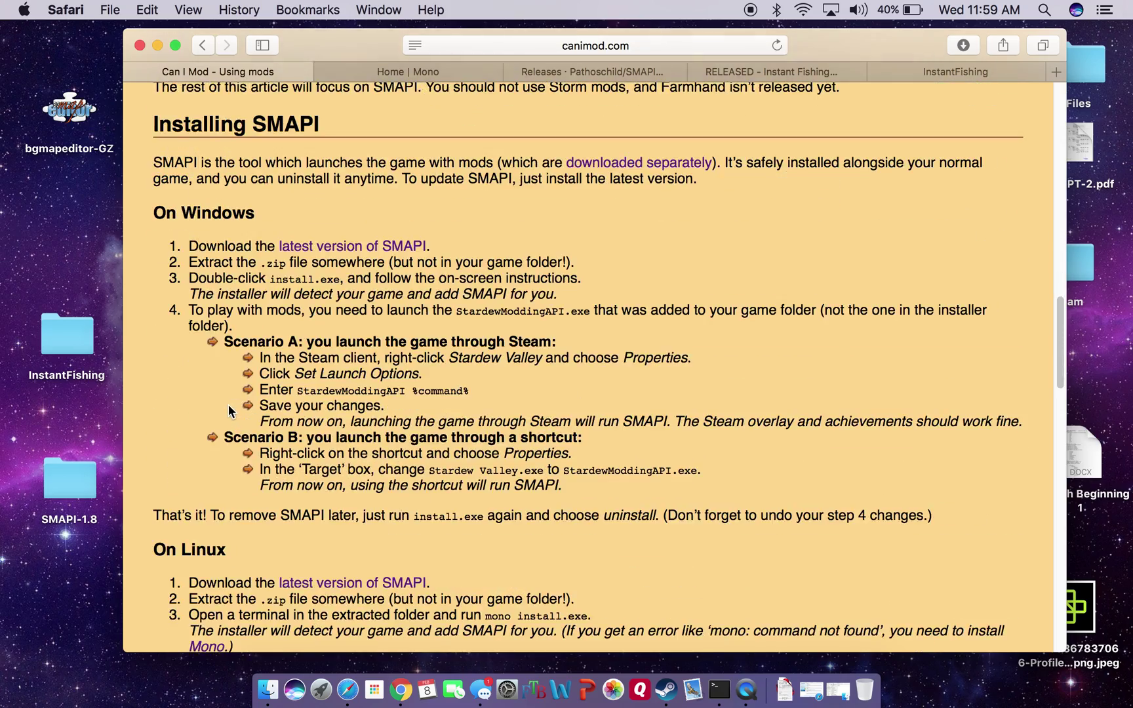
pyautogui.scroll(5, 231, 409)
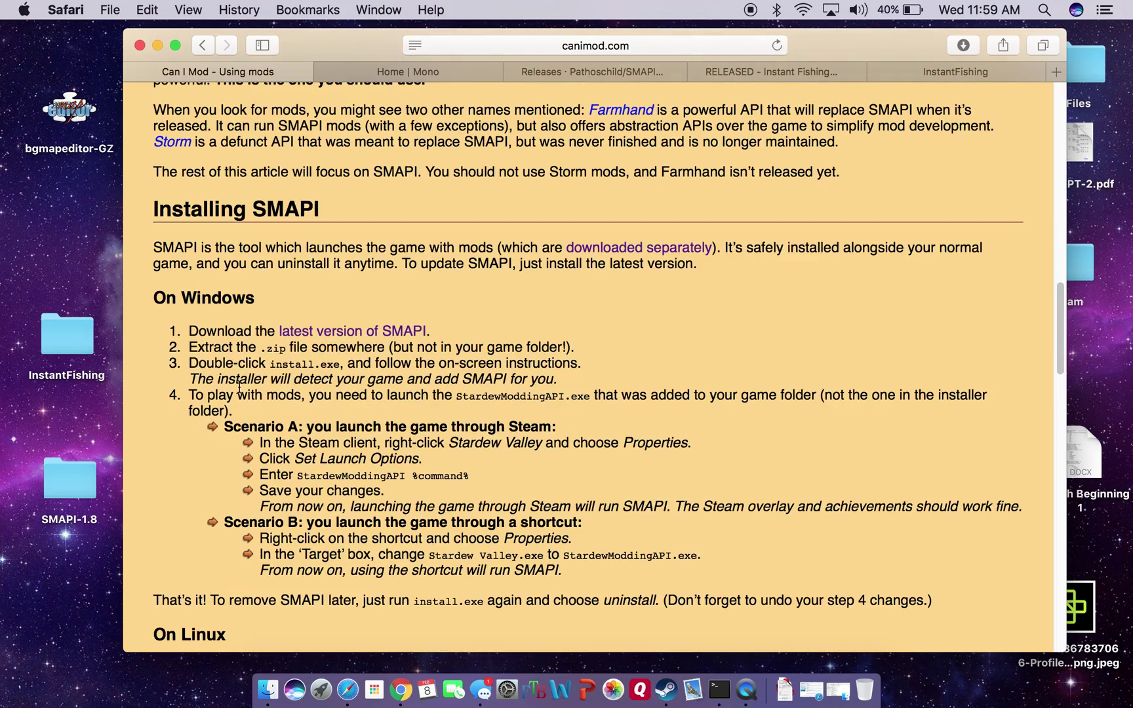
pyautogui.scroll(-10, 242, 402)
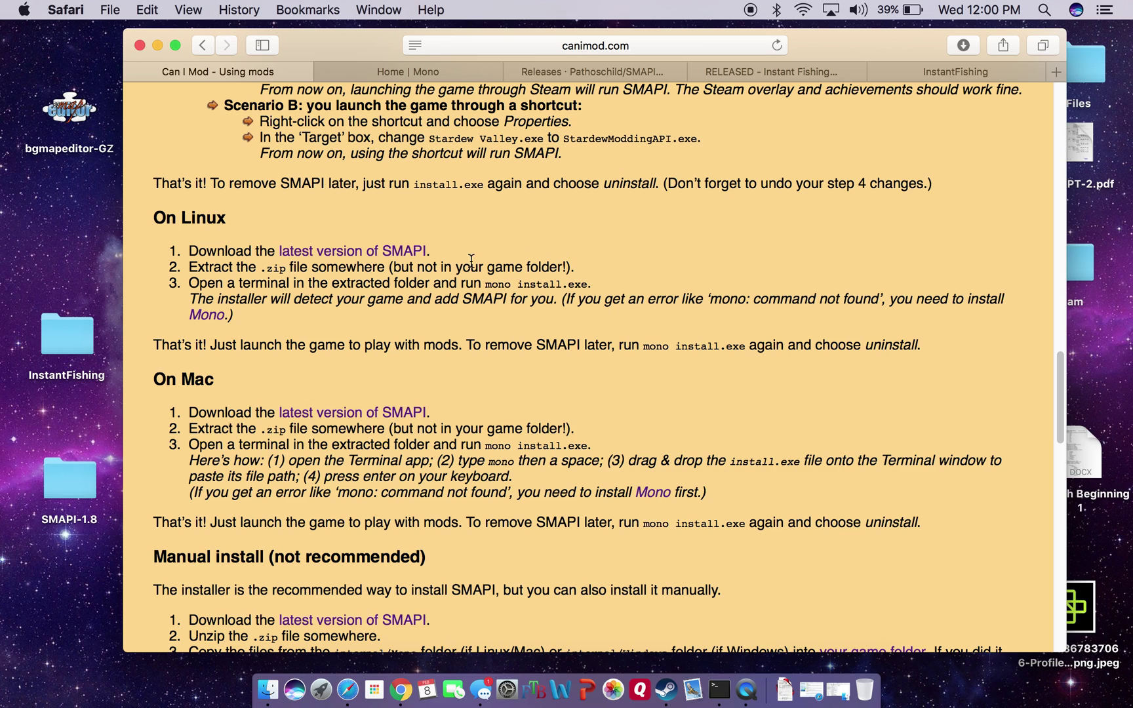
# - Go to the SMAPI 1.8 GitHub release page and scroll down to its Downloads
pyautogui.click(386, 417)
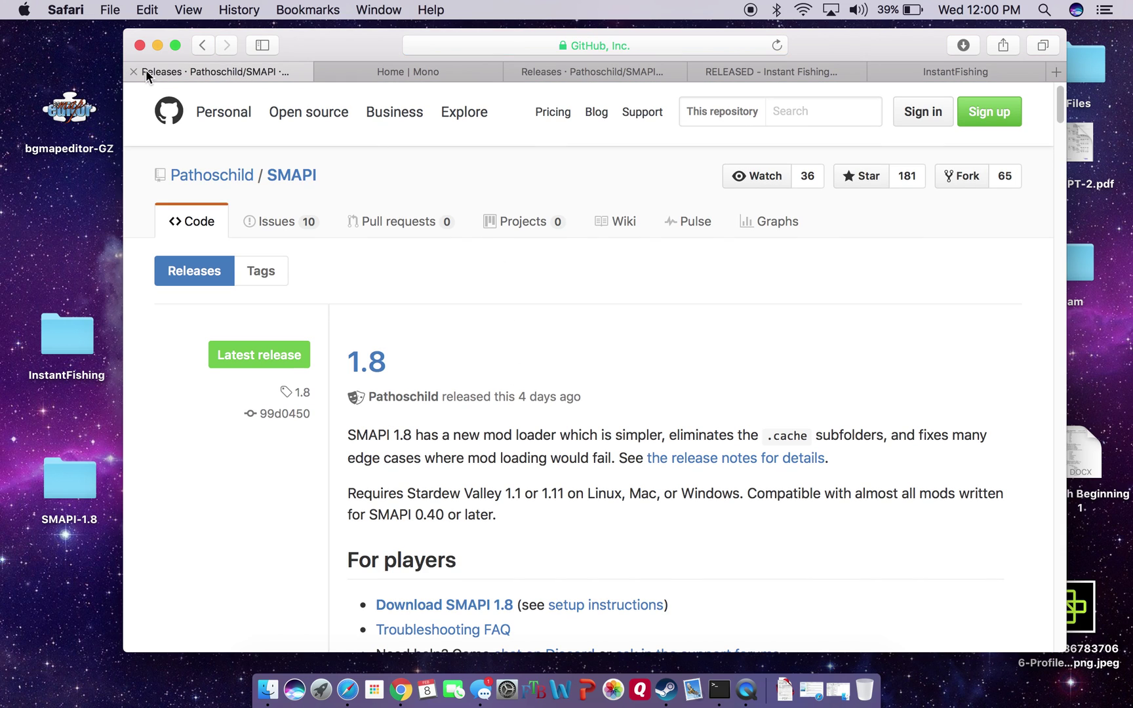
pyautogui.click(207, 50)
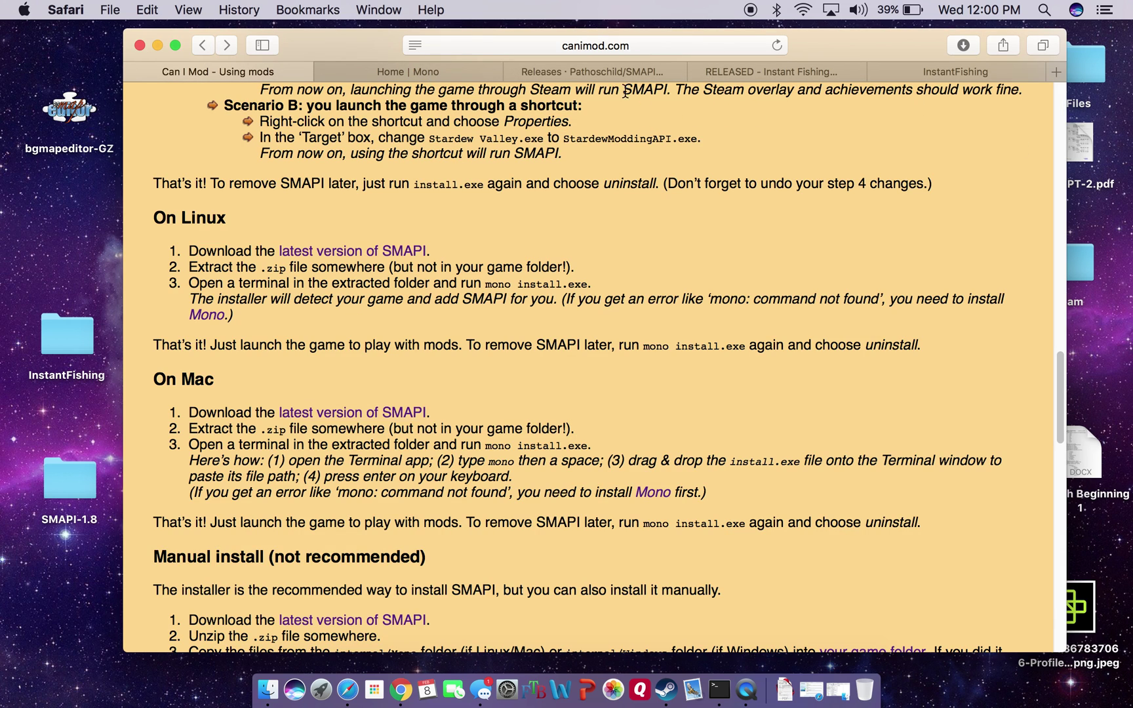
pyautogui.click(609, 74)
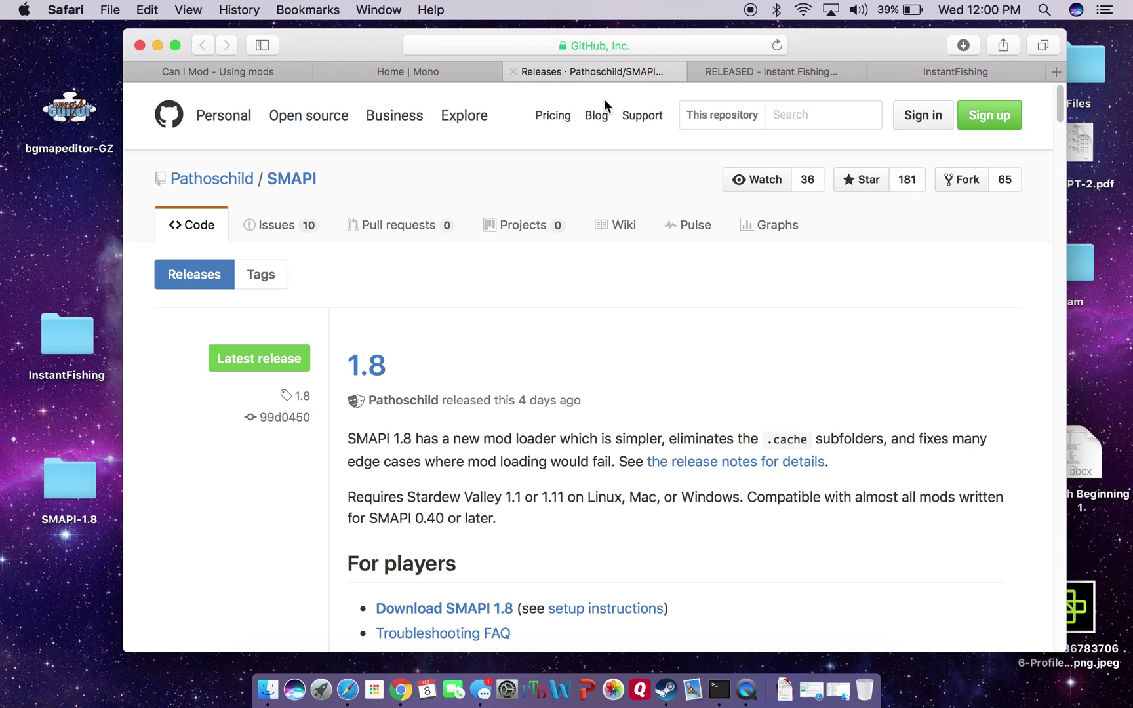
pyautogui.scroll(-5, 586, 456)
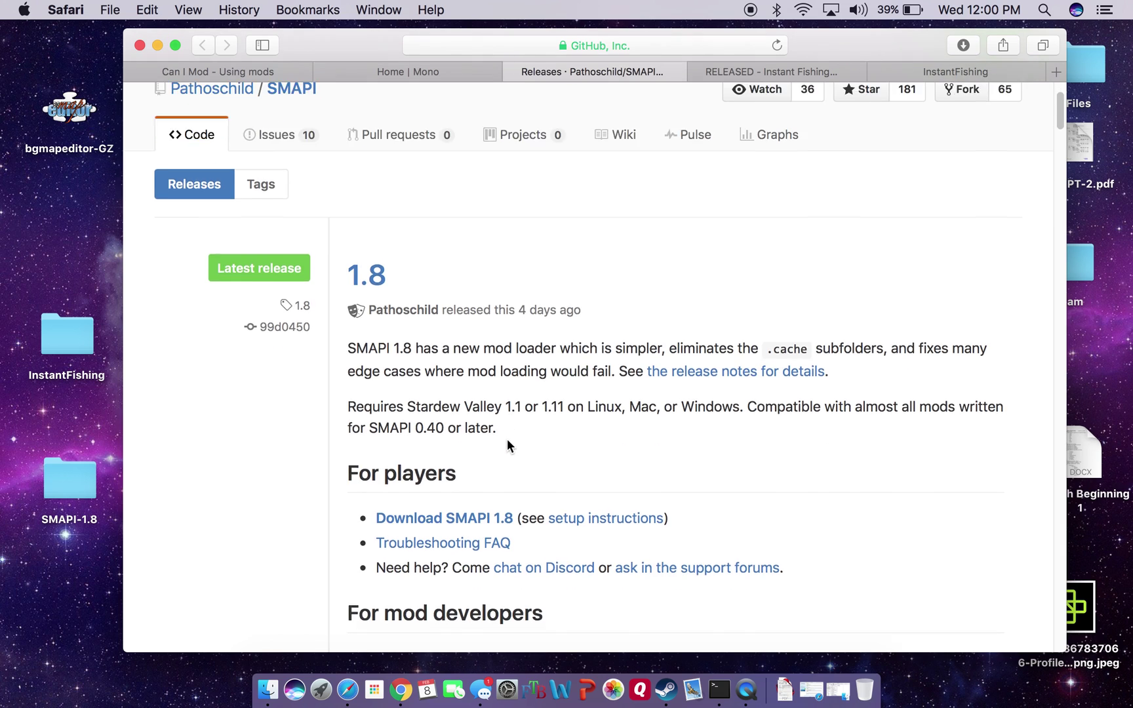
pyautogui.moveTo(351, 411); pyautogui.dragTo(460, 419)
pyautogui.click(584, 411)
pyautogui.scroll(-4, 526, 409)
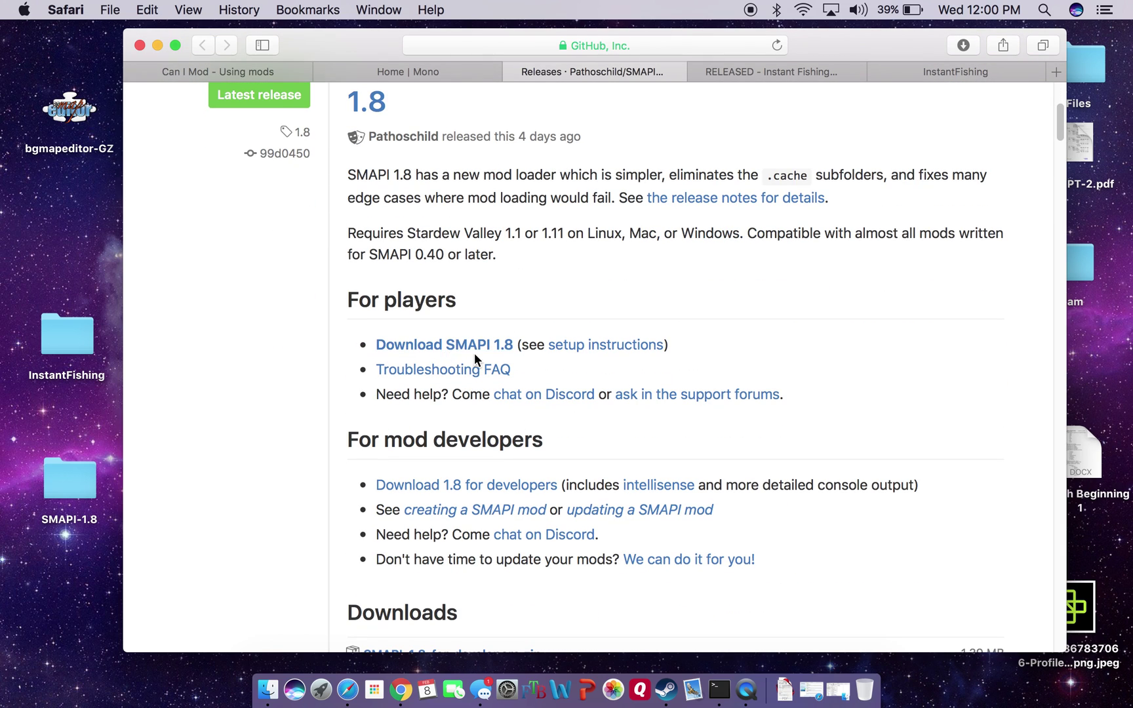
pyautogui.scroll(-8, 549, 440)
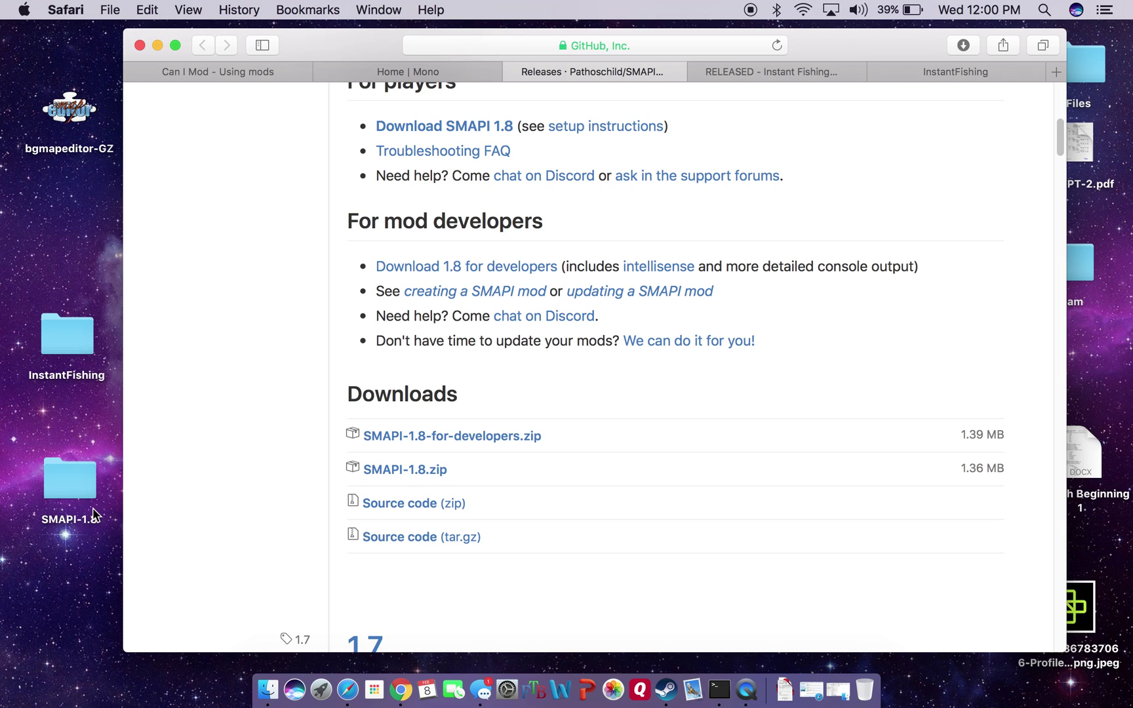
# - Download SMAPI-1.8.zip and move the SMAPI-1.8 folder from Downloads onto the desktop
pyautogui.click(421, 470)
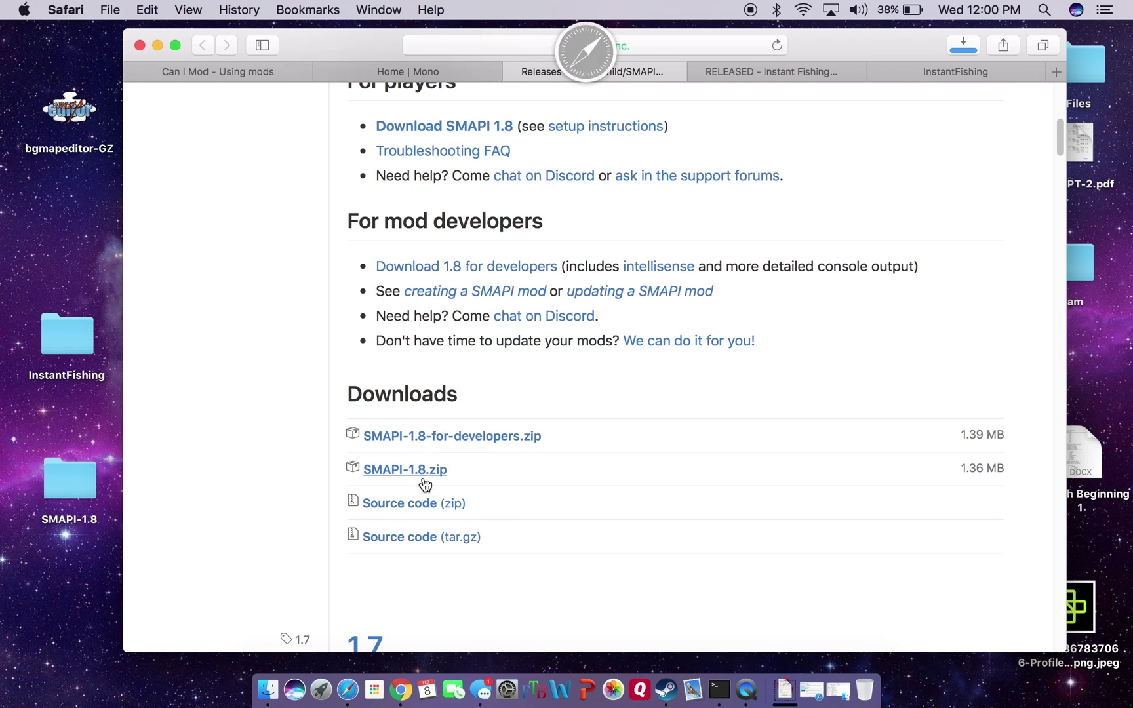
pyautogui.click(784, 689)
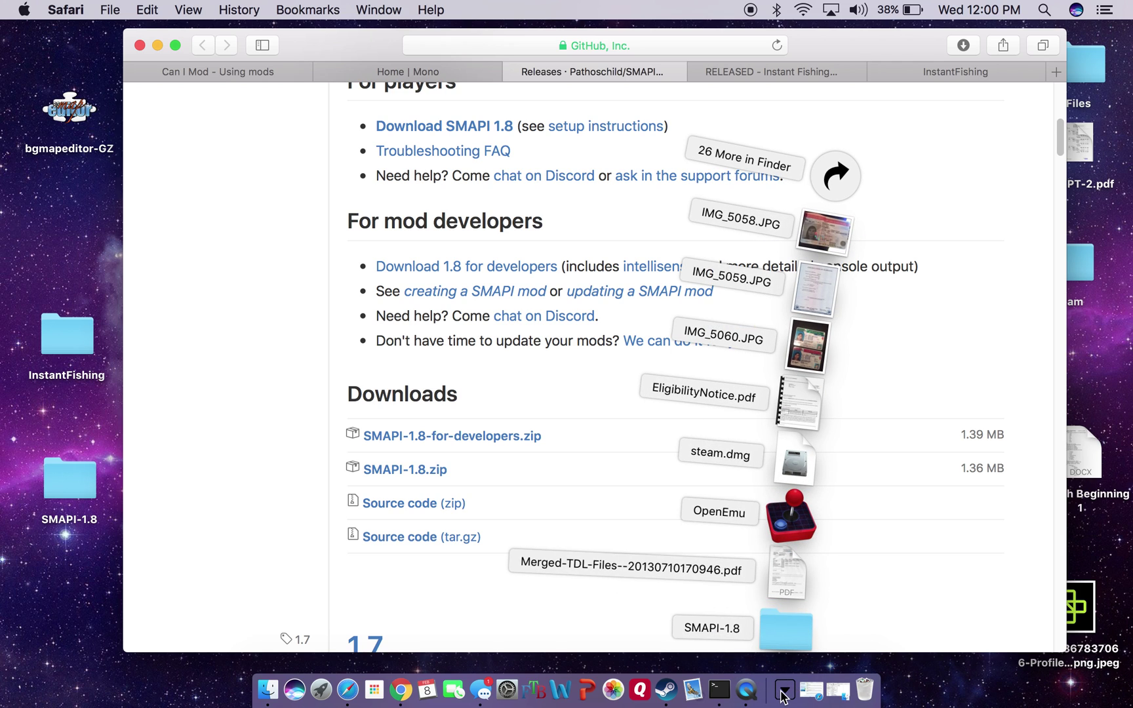
pyautogui.moveTo(786, 644); pyautogui.dragTo(864, 685)
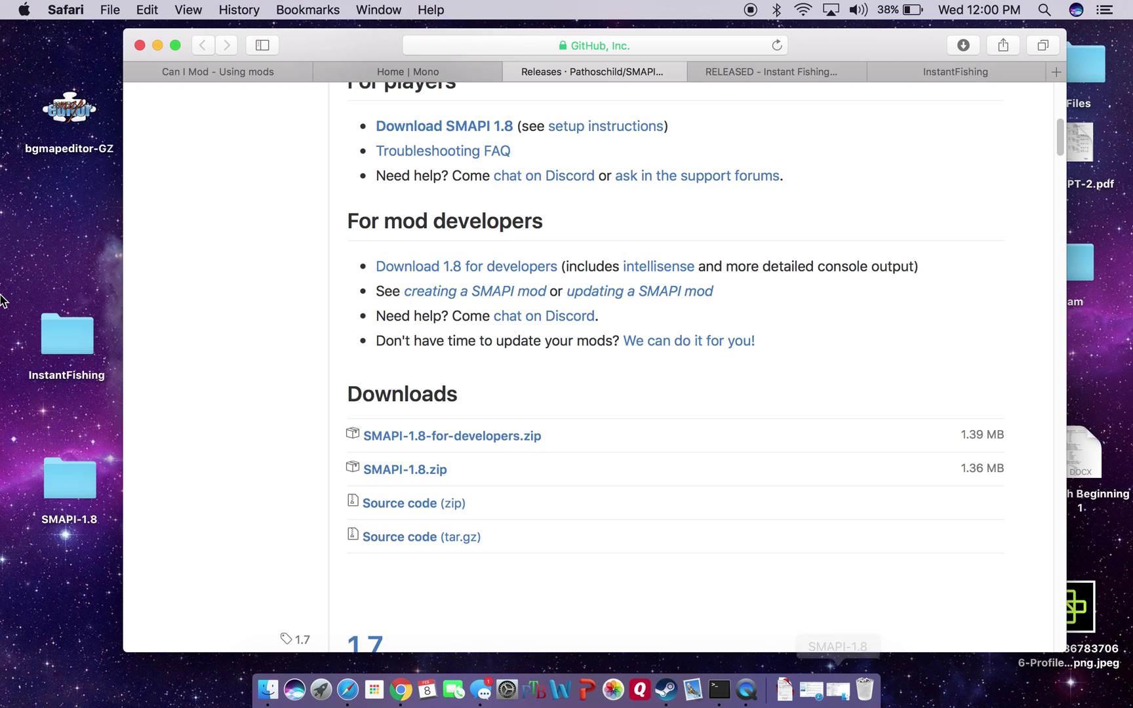
pyautogui.doubleClick(73, 486)
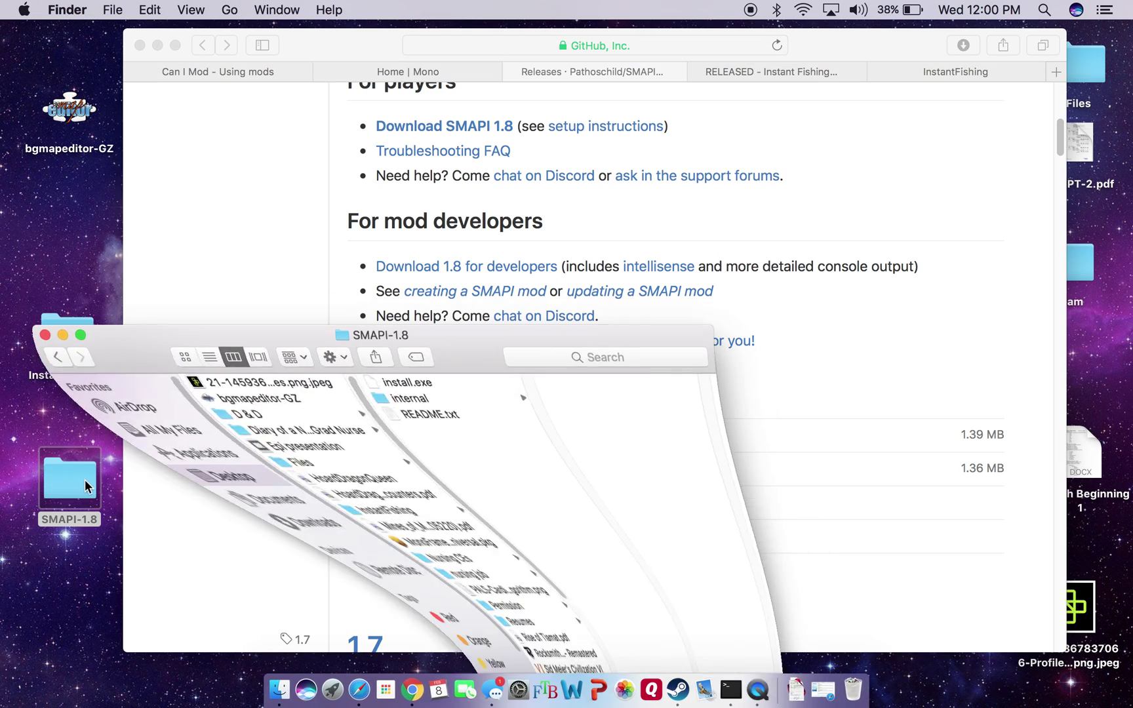
pyautogui.moveTo(466, 396); pyautogui.dragTo(499, 319)
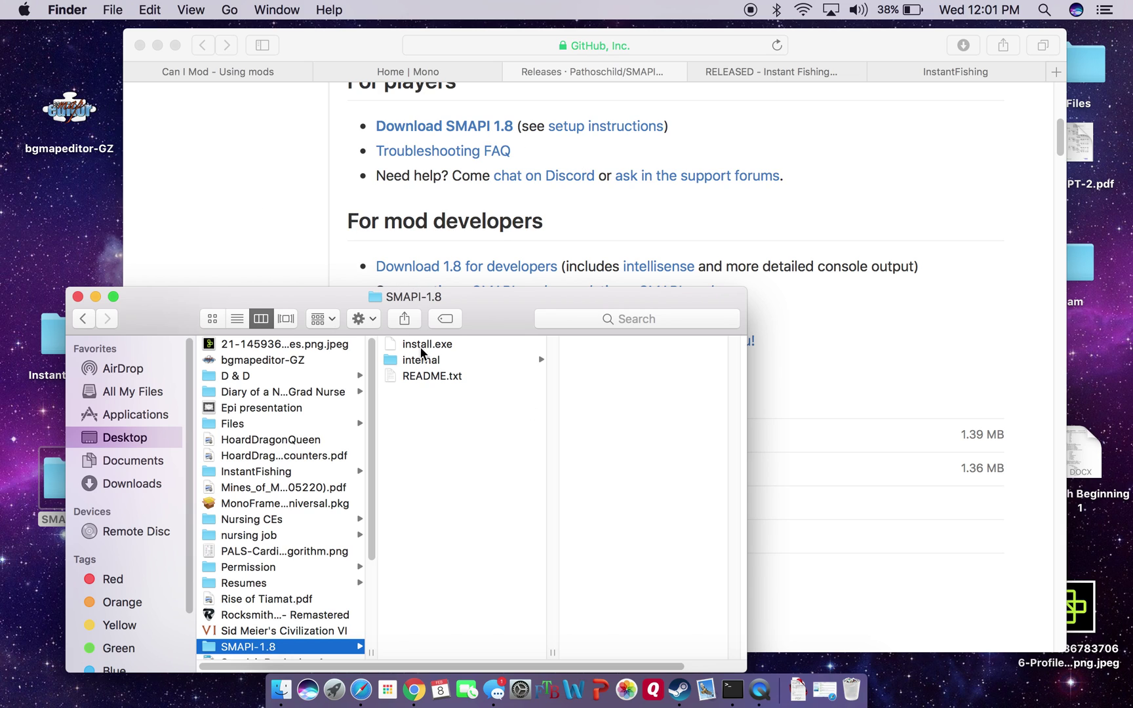
pyautogui.click(442, 366)
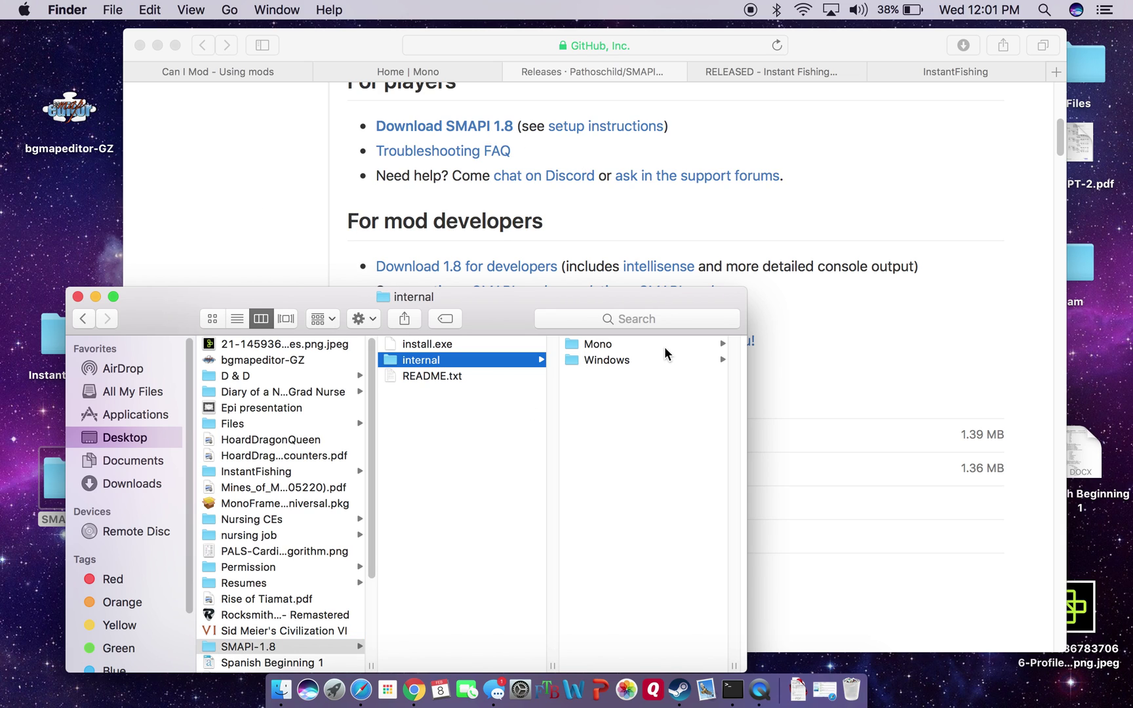
pyautogui.click(616, 347)
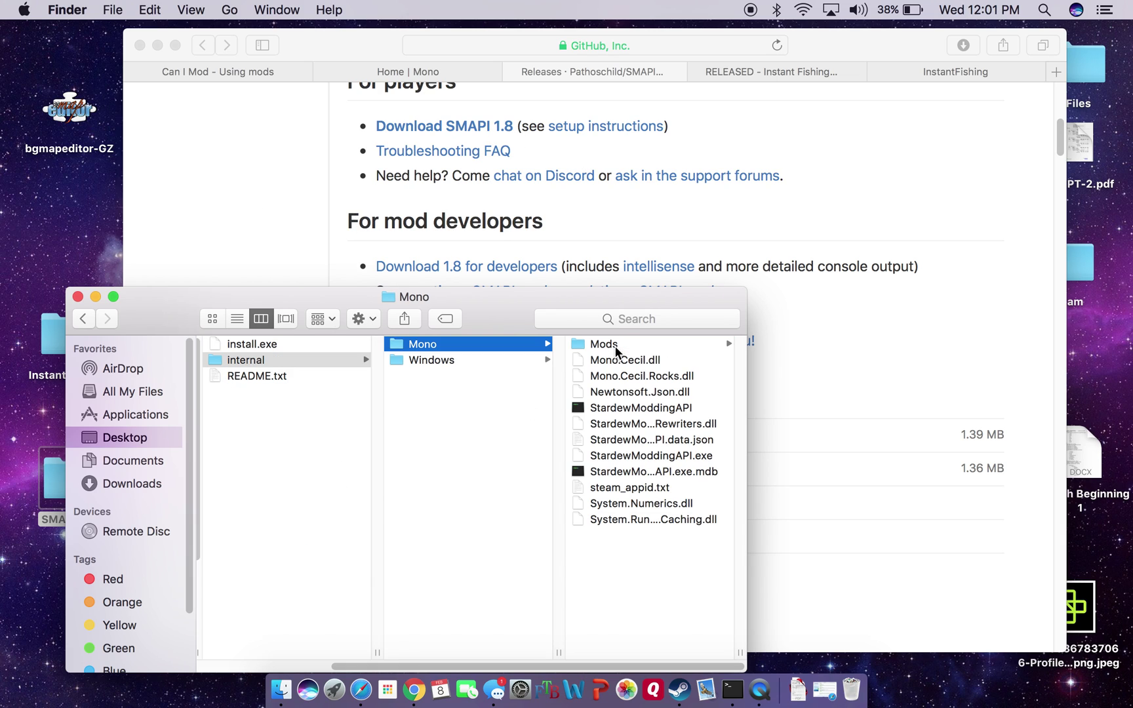
pyautogui.click(604, 344)
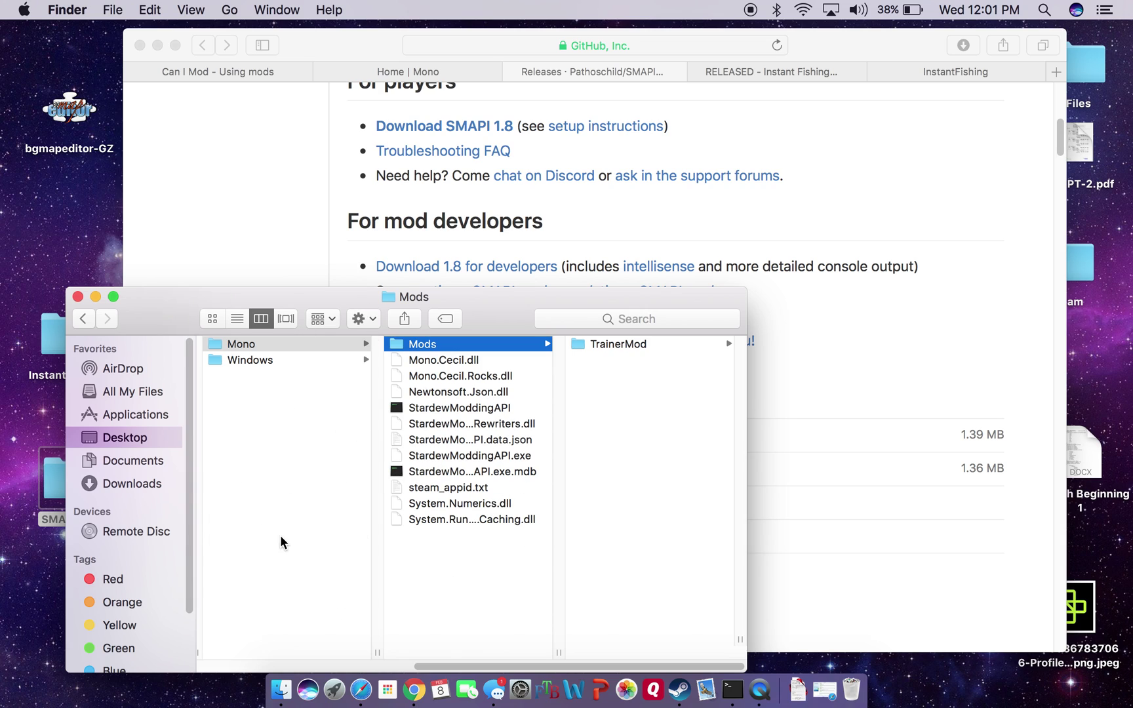
pyautogui.click(77, 297)
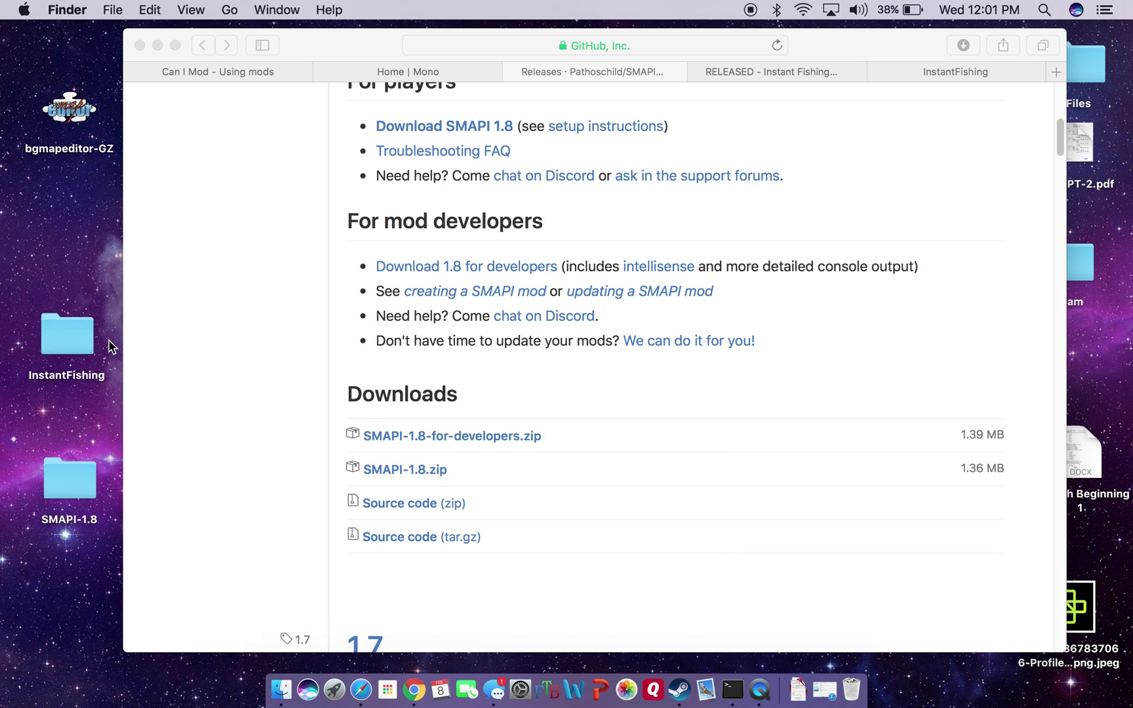
# - Switch to the Mono project tab and open its Download page
pyautogui.click(305, 70)
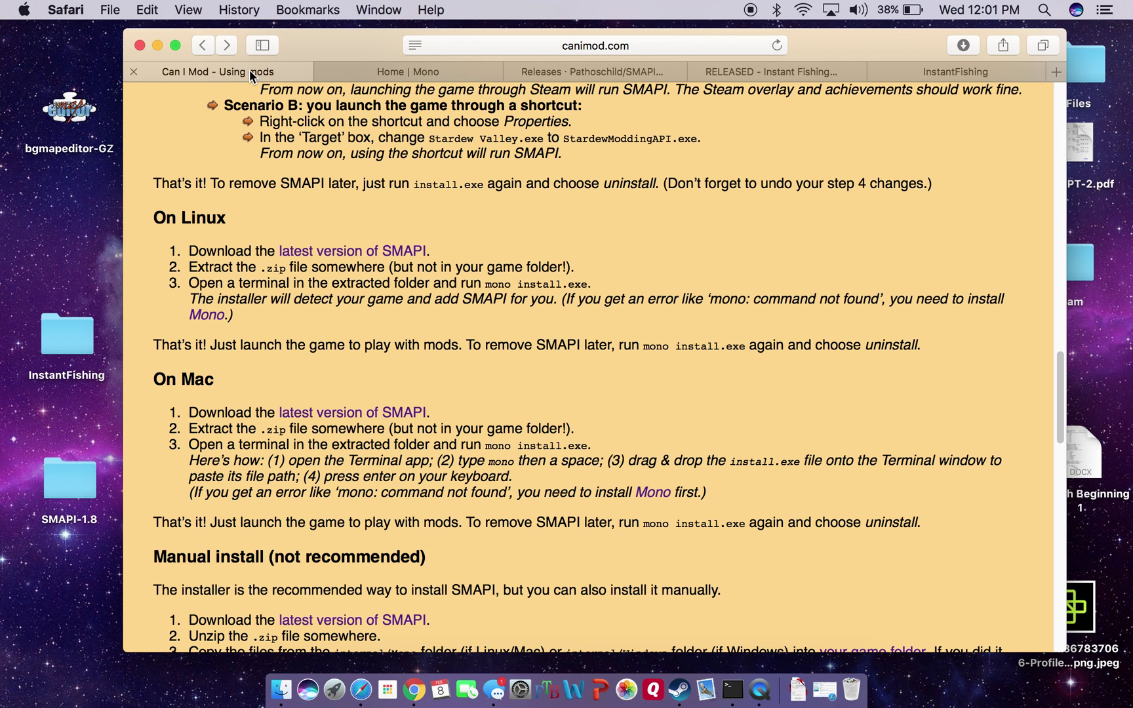
pyautogui.click(403, 79)
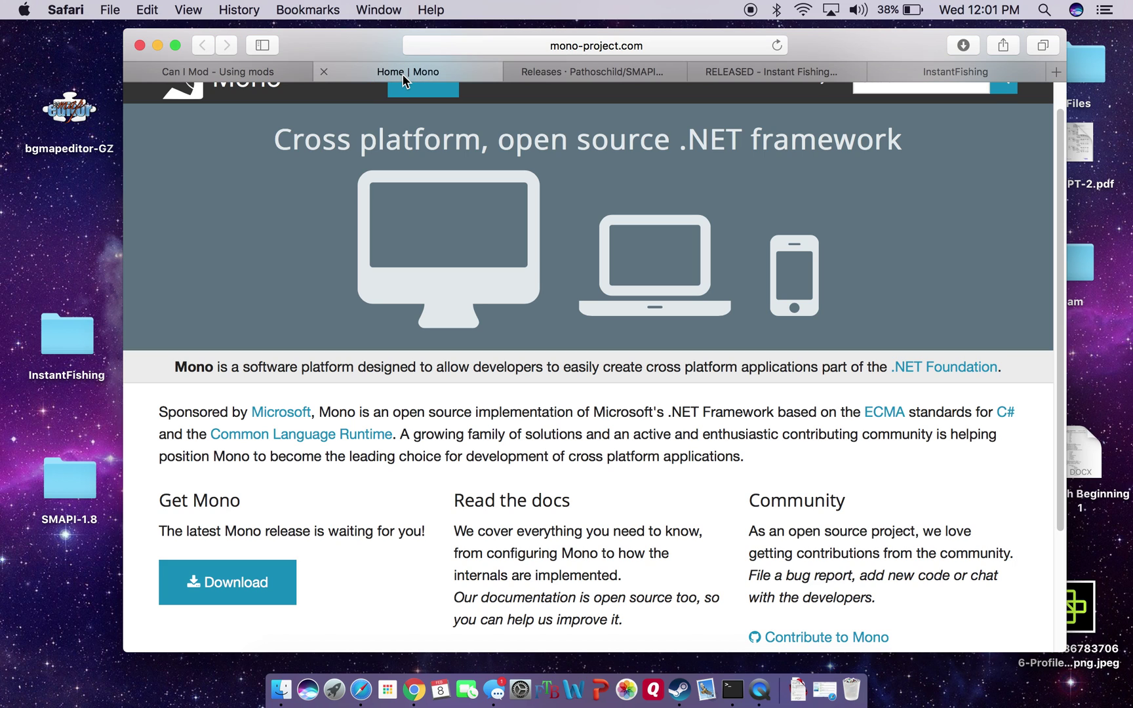
pyautogui.scroll(2, 455, 201)
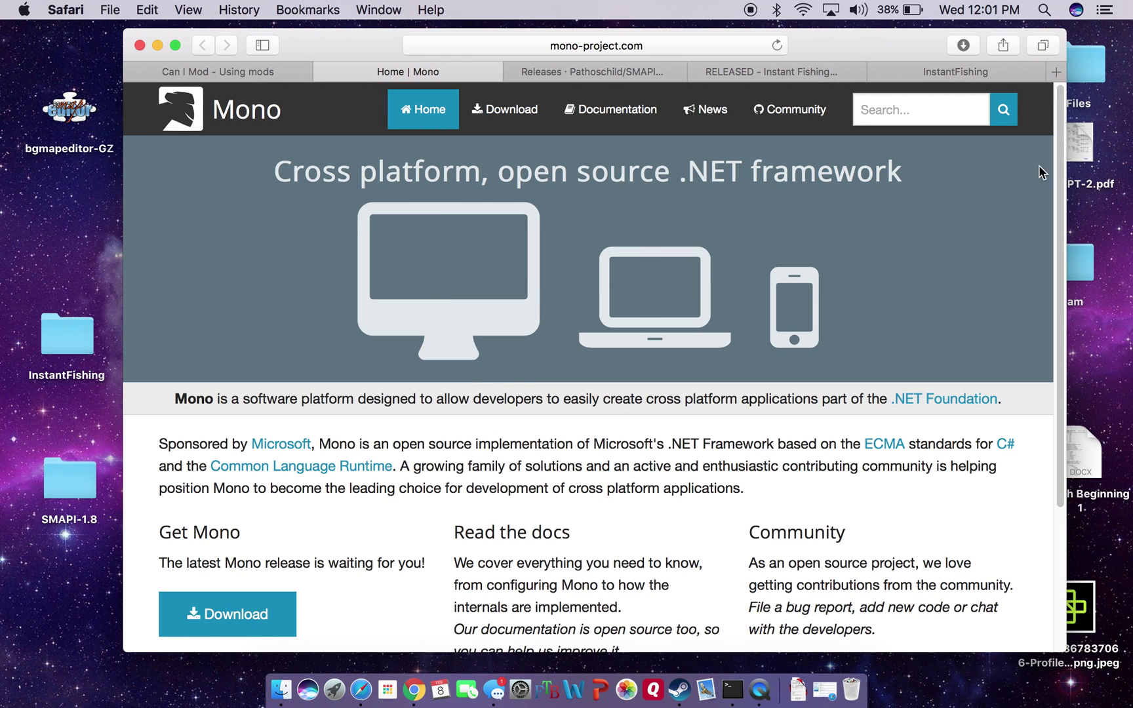
pyautogui.scroll(-2, 393, 315)
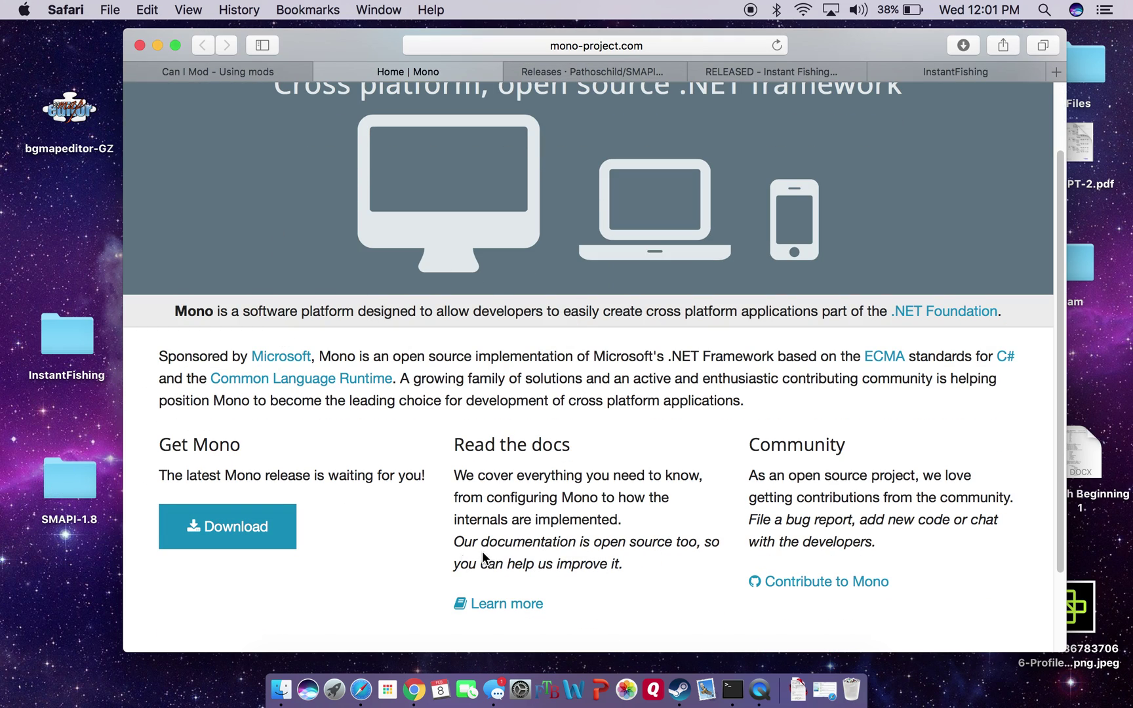
pyautogui.click(236, 530)
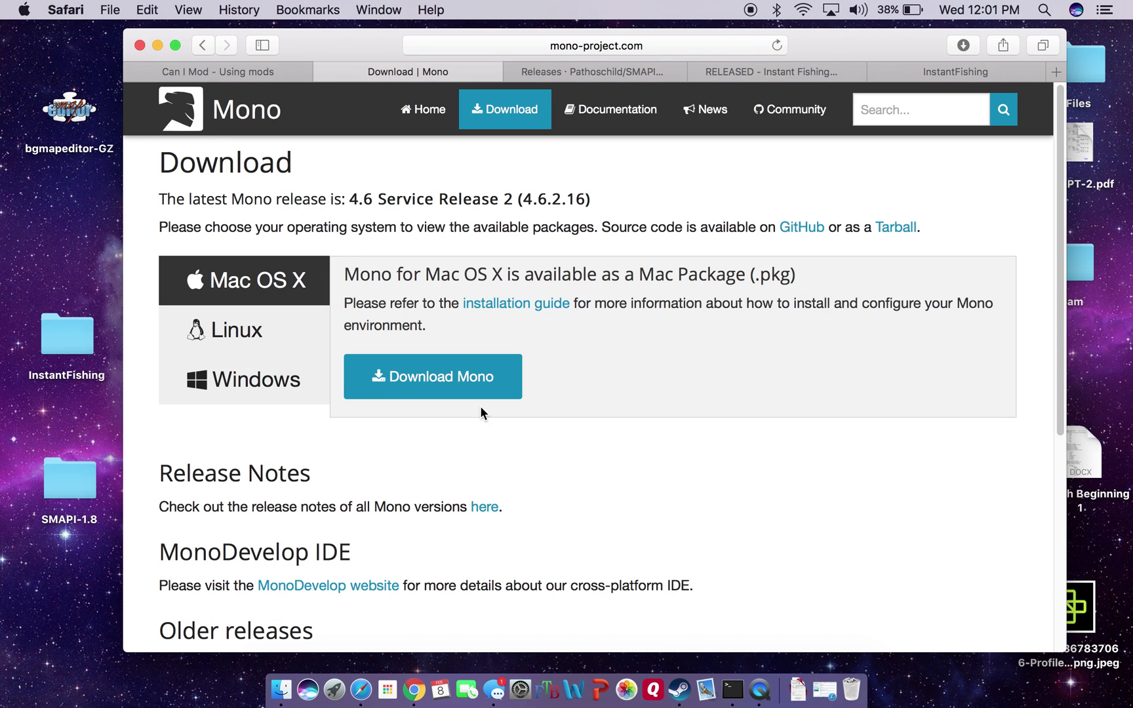
# - Start the Mono package for Mac download, then shift Safari aside to expose the desktop
pyautogui.click(463, 390)
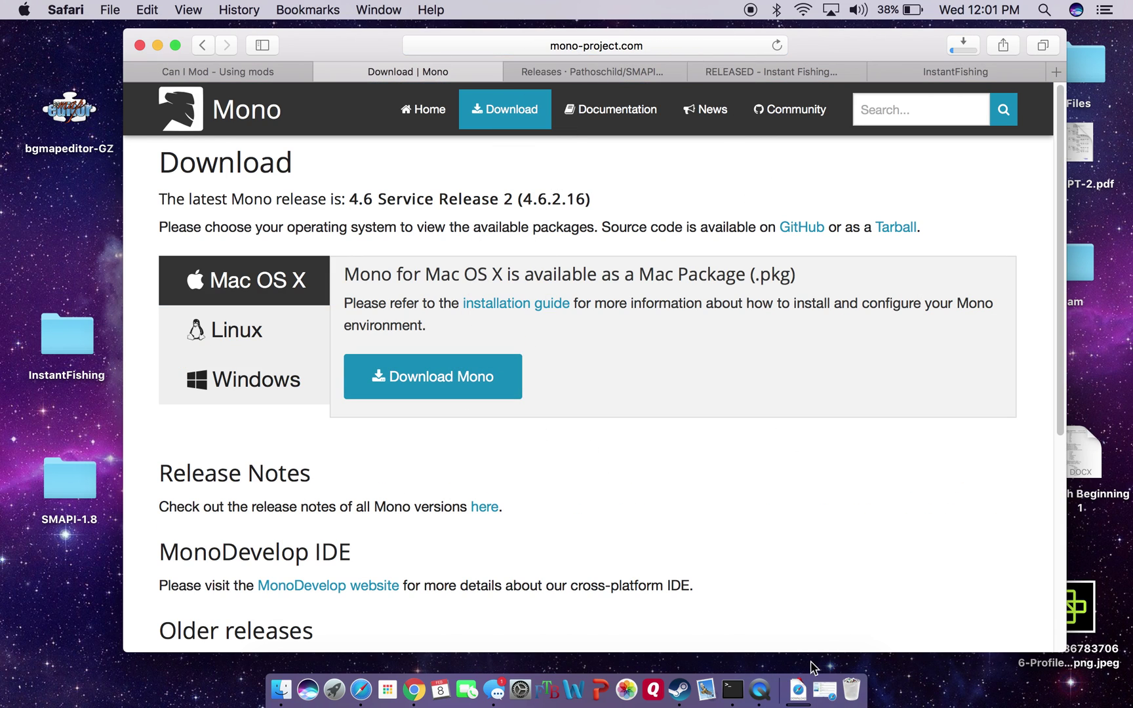
pyautogui.click(798, 693)
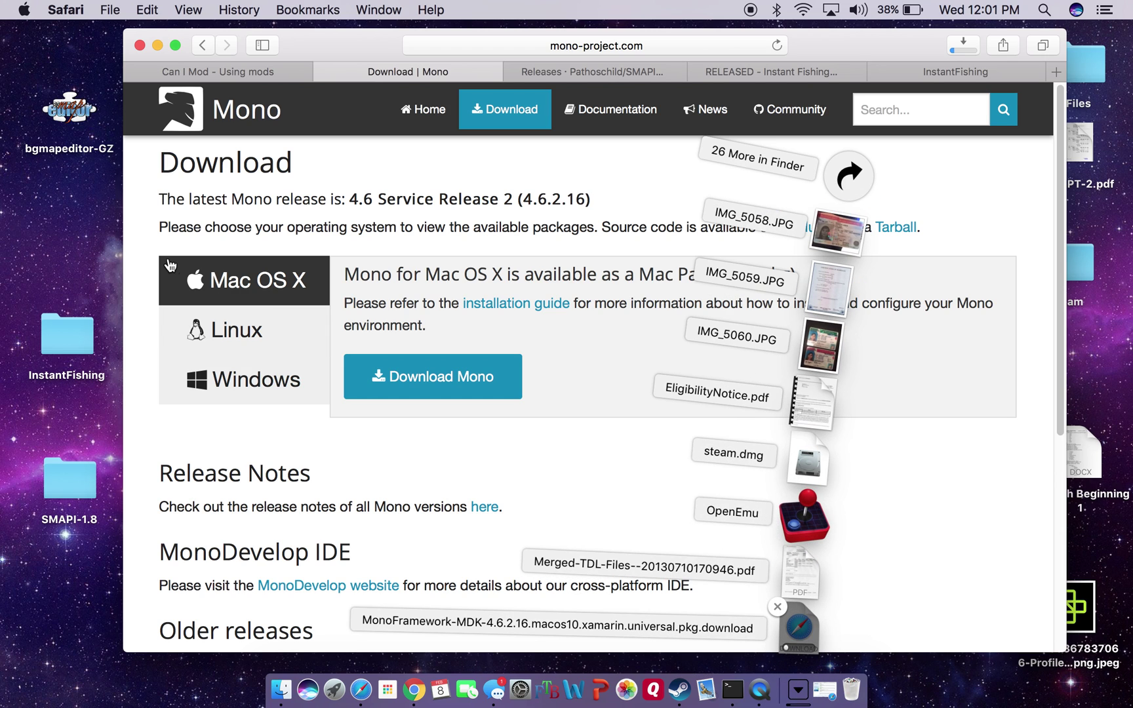
pyautogui.click(777, 608)
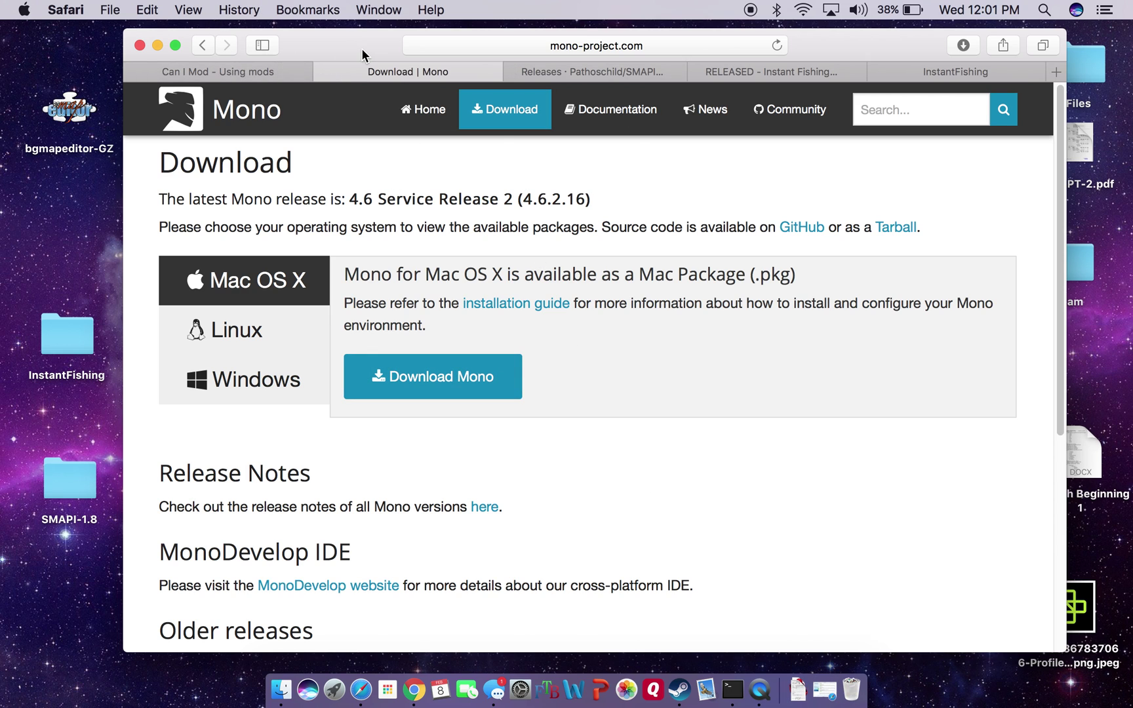
pyautogui.moveTo(361, 48); pyautogui.dragTo(631, 99)
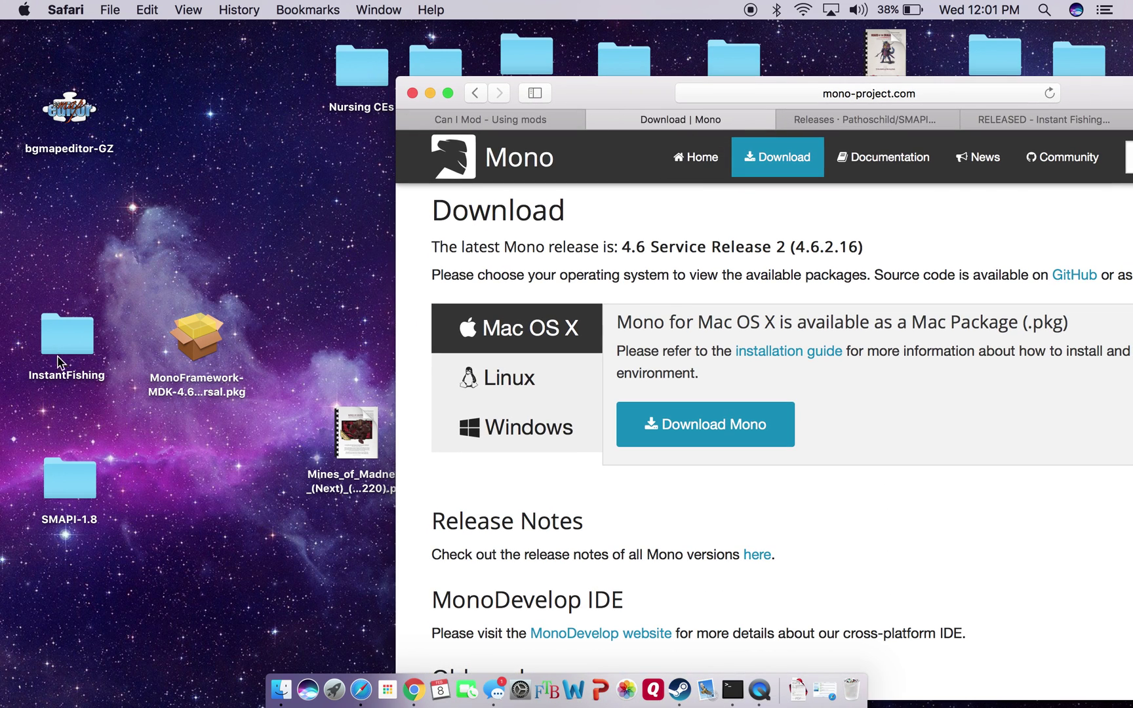
# - Launch the MonoFramework-MDK package installer, then close it without restarting
pyautogui.doubleClick(205, 339)
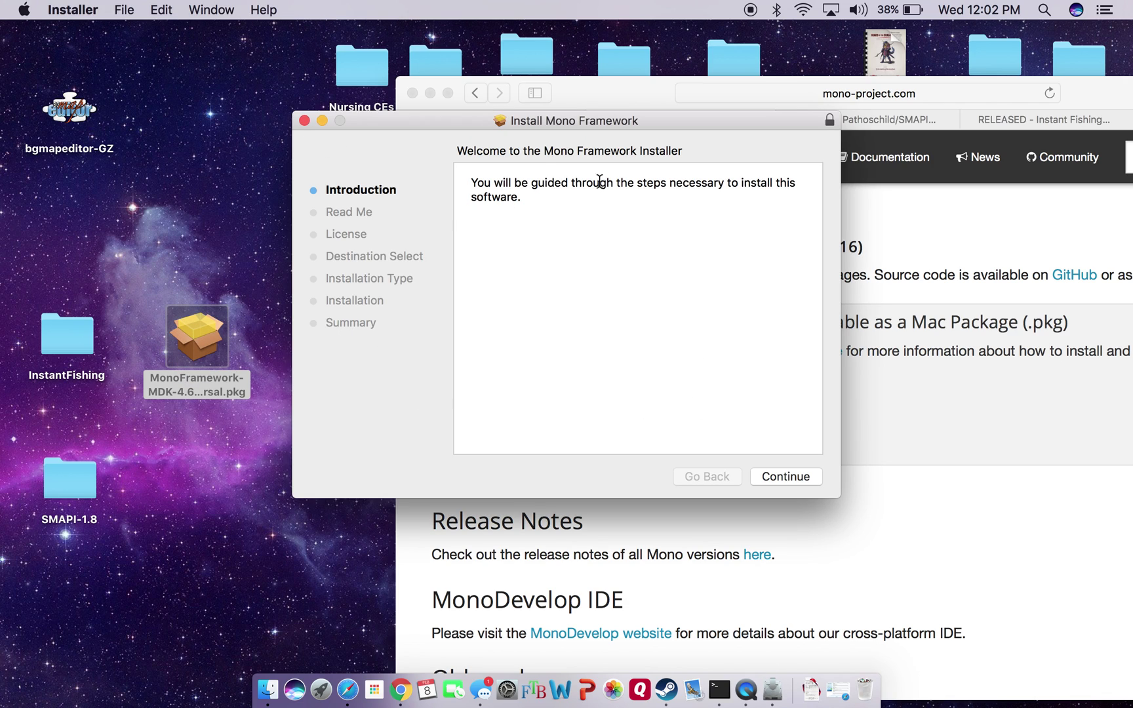
pyautogui.click(302, 121)
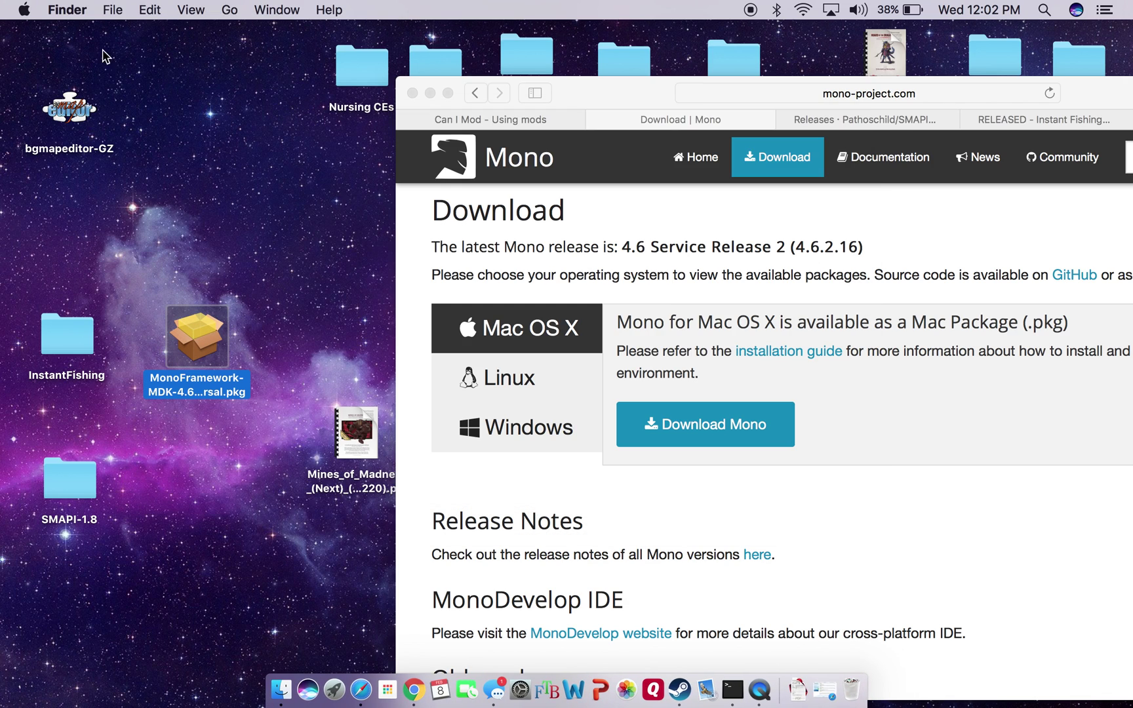
pyautogui.click(26, 9)
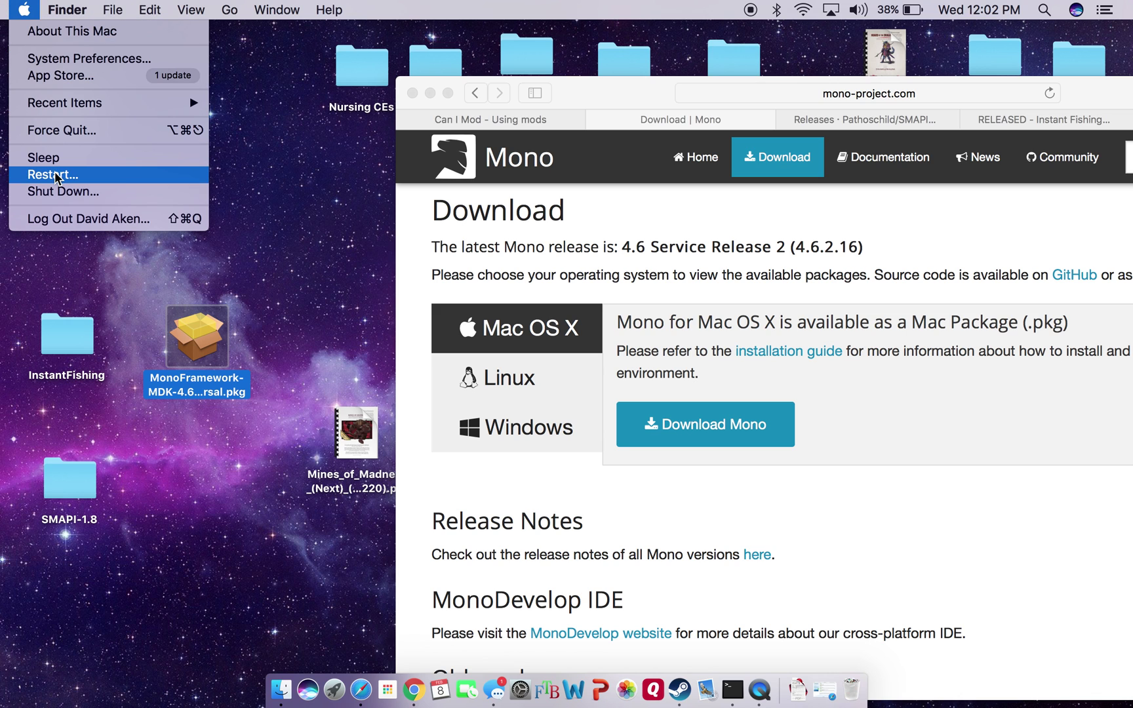
pyautogui.click(366, 180)
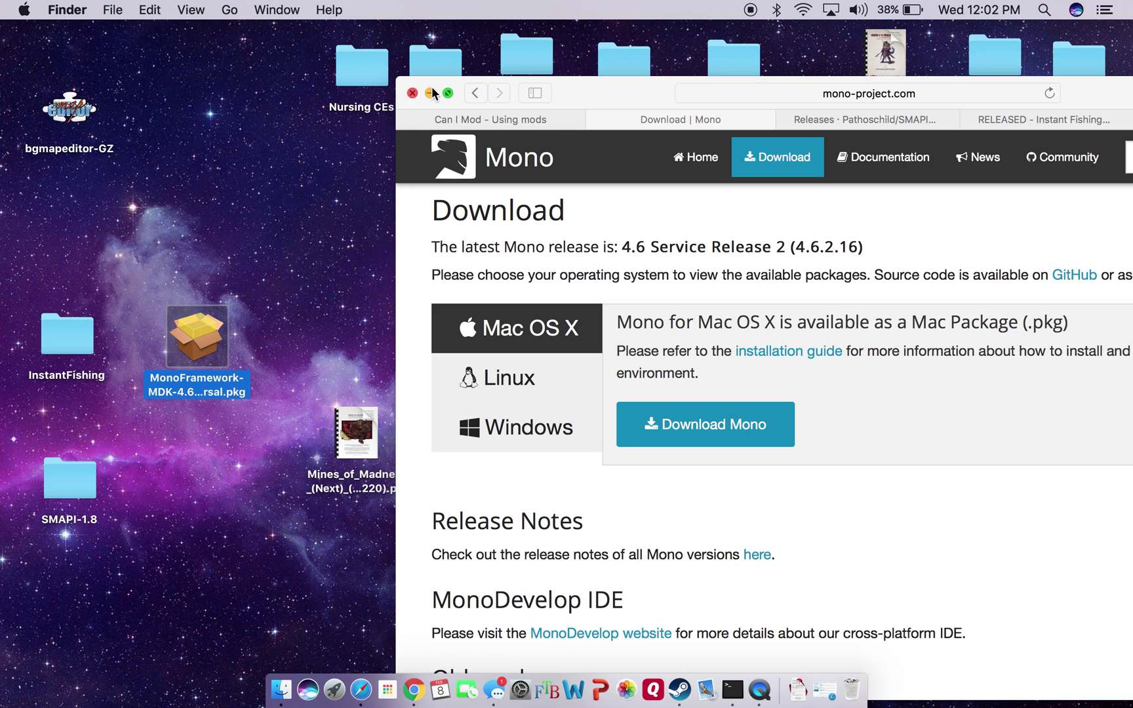
# - Minimize and restore Safari, returning to the Can I Mod - Using mods tab
pyautogui.click(630, 97)
pyautogui.press('F11')
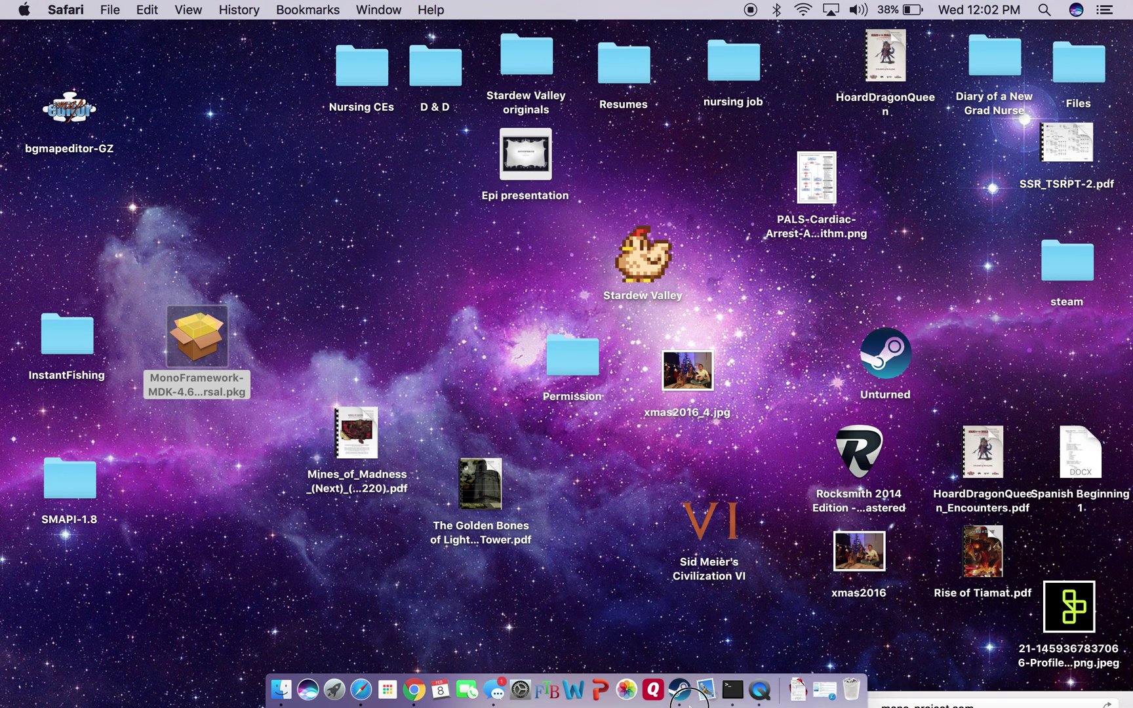
pyautogui.click(658, 417)
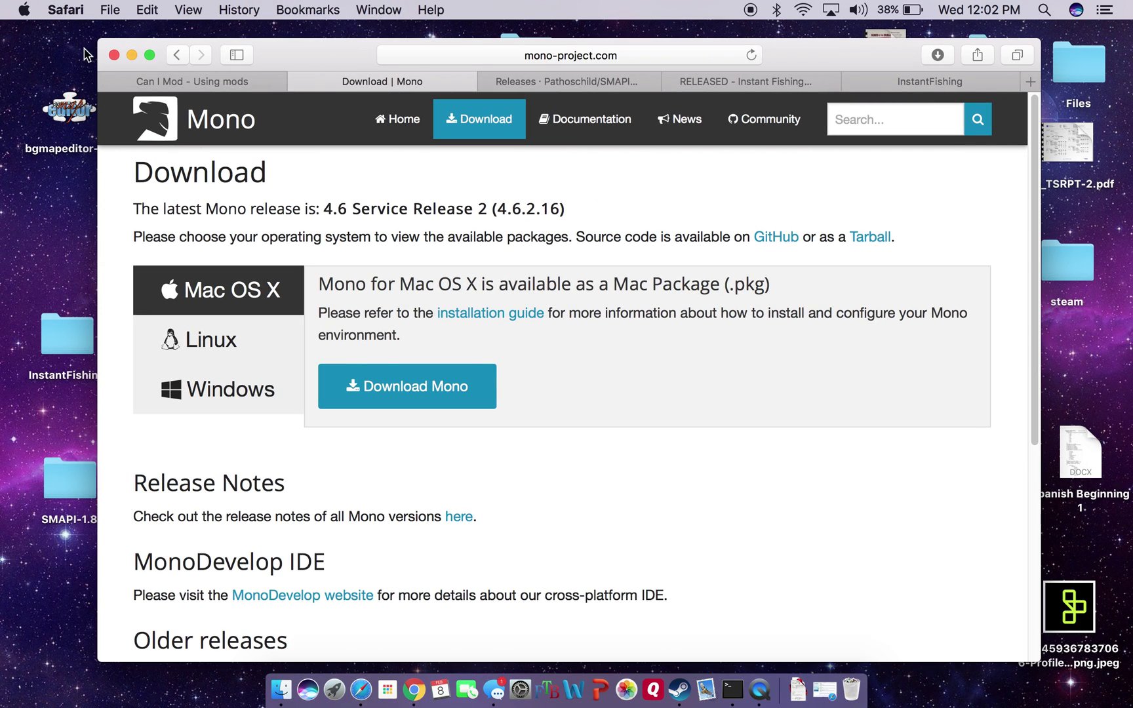
pyautogui.click(131, 57)
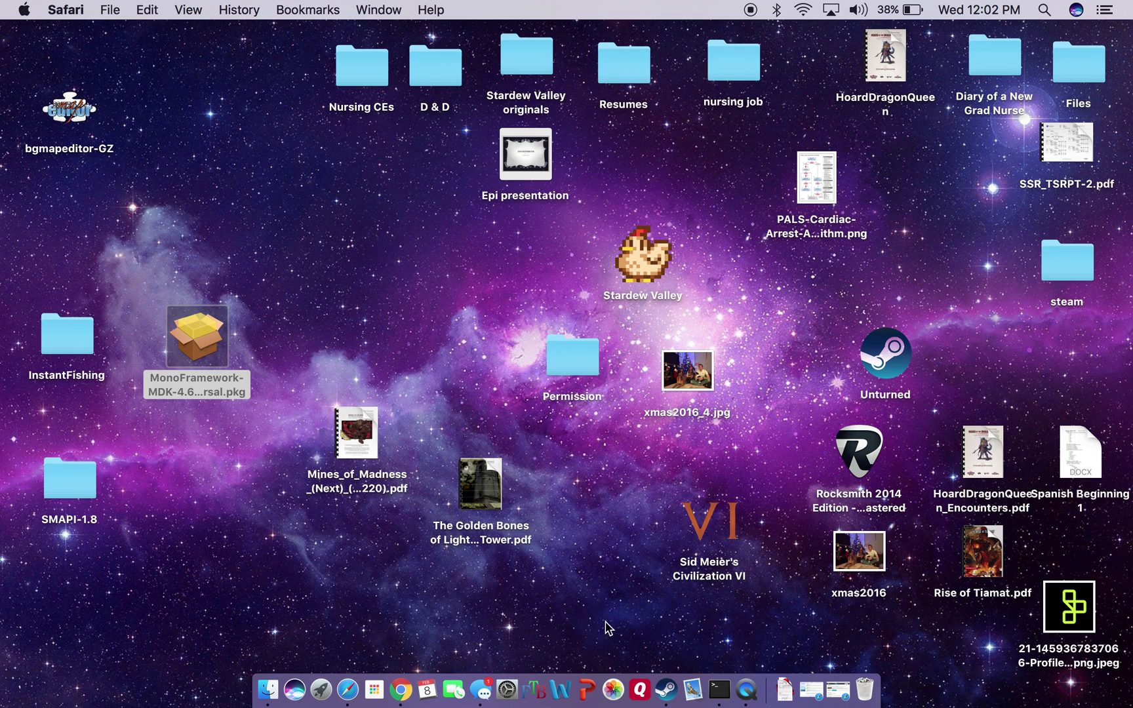
pyautogui.click(836, 688)
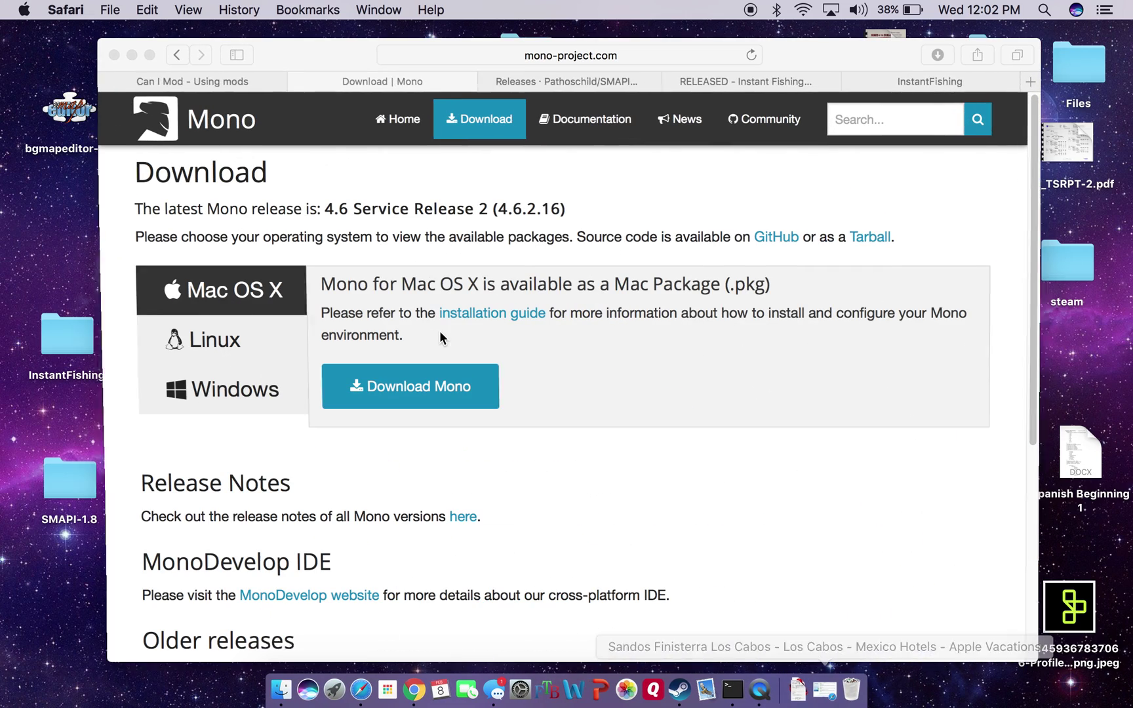
pyautogui.click(209, 81)
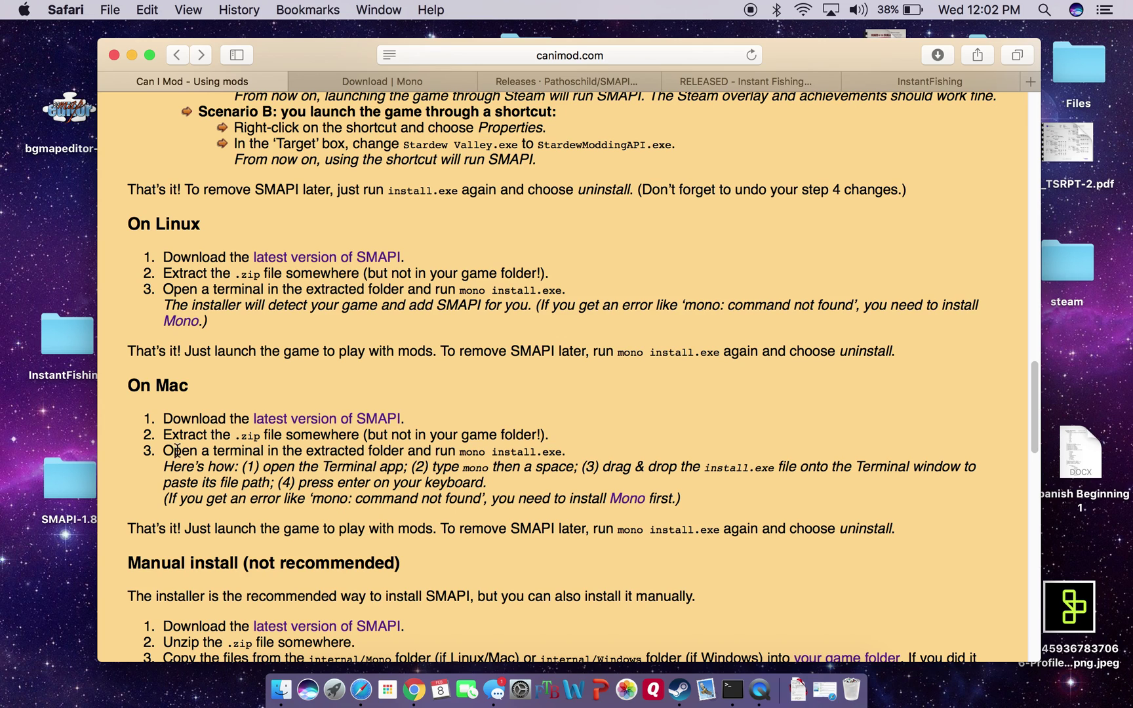
# - Highlight On Mac step 3, 'Open a terminal in the extracted folder and run'
pyautogui.moveTo(166, 451); pyautogui.dragTo(457, 459)
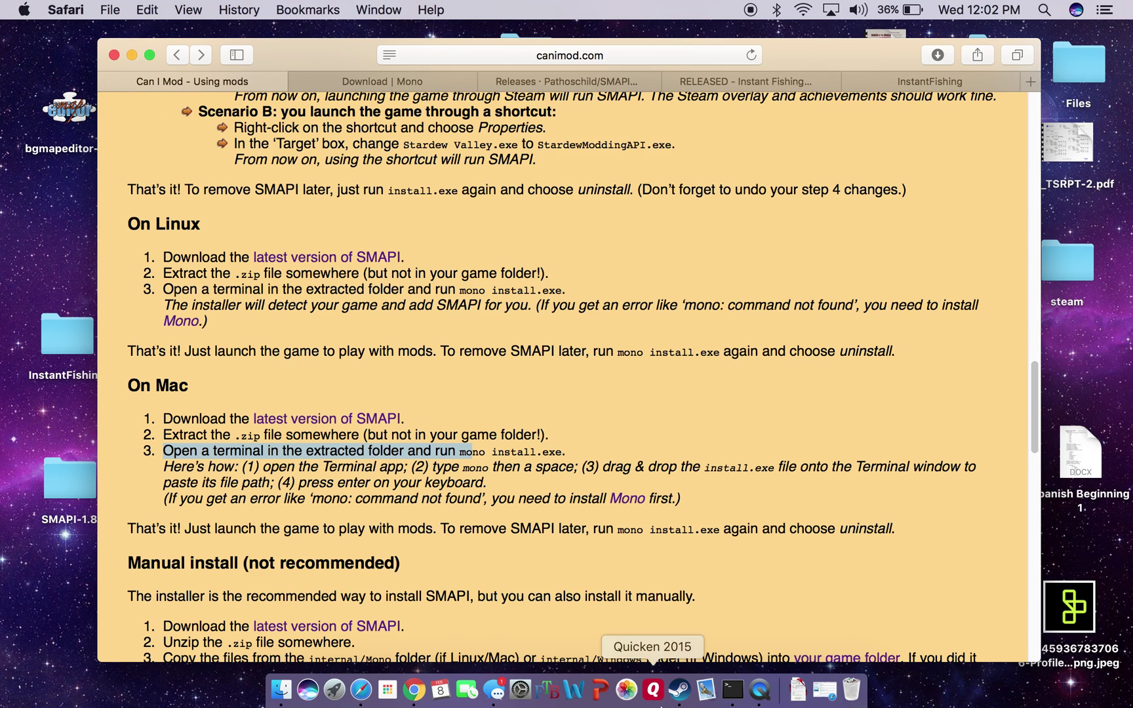
# - In Terminal, run 'mono' with the SMAPI-1.8 install.exe path to reach the install/uninstall prompt
pyautogui.click(732, 687)
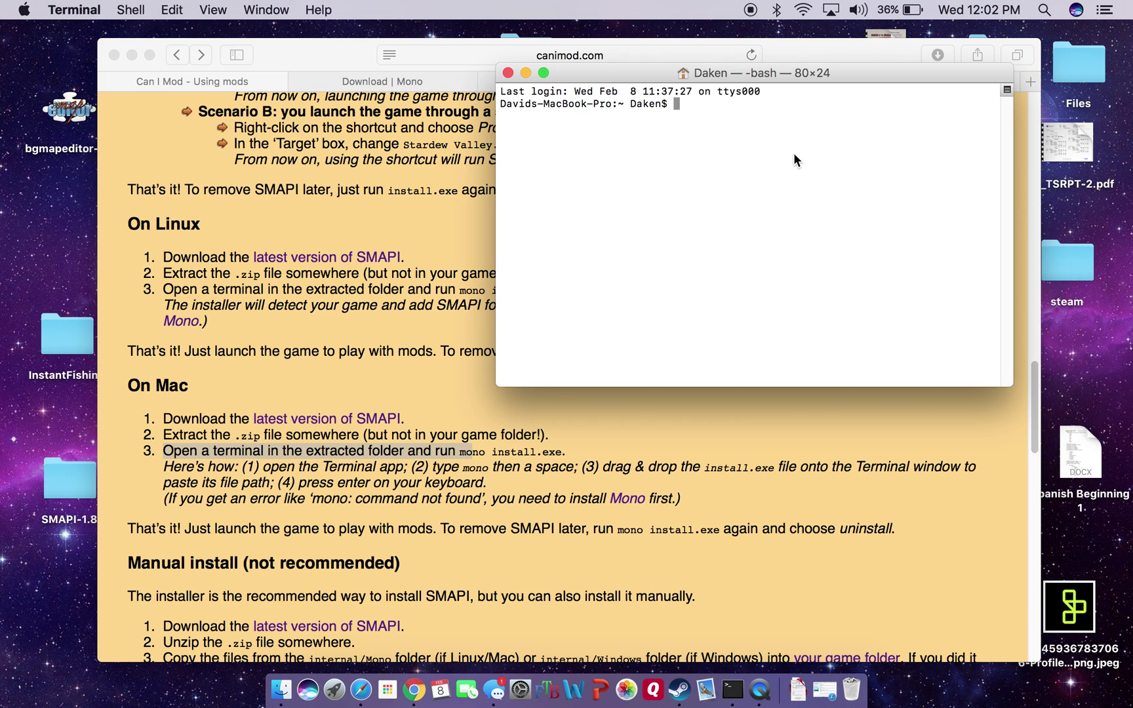
pyautogui.write('mono')
pyautogui.doubleClick(67, 493)
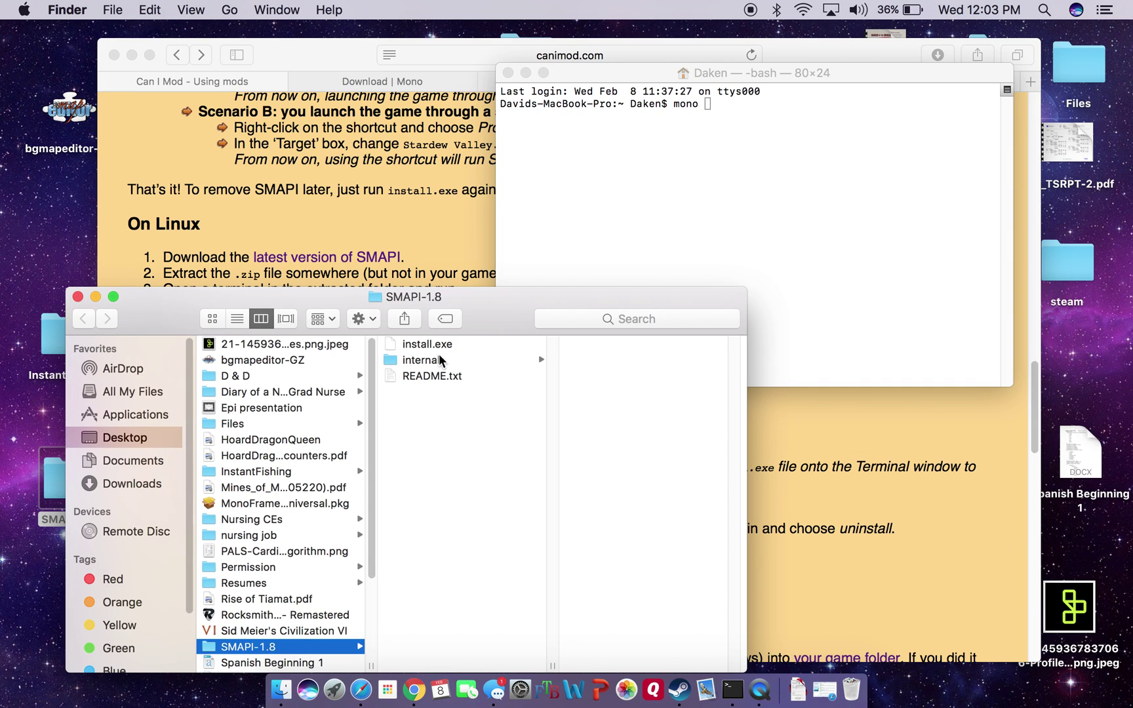
pyautogui.moveTo(435, 349); pyautogui.dragTo(797, 124)
pyautogui.click(766, 169)
pyautogui.press('Return')
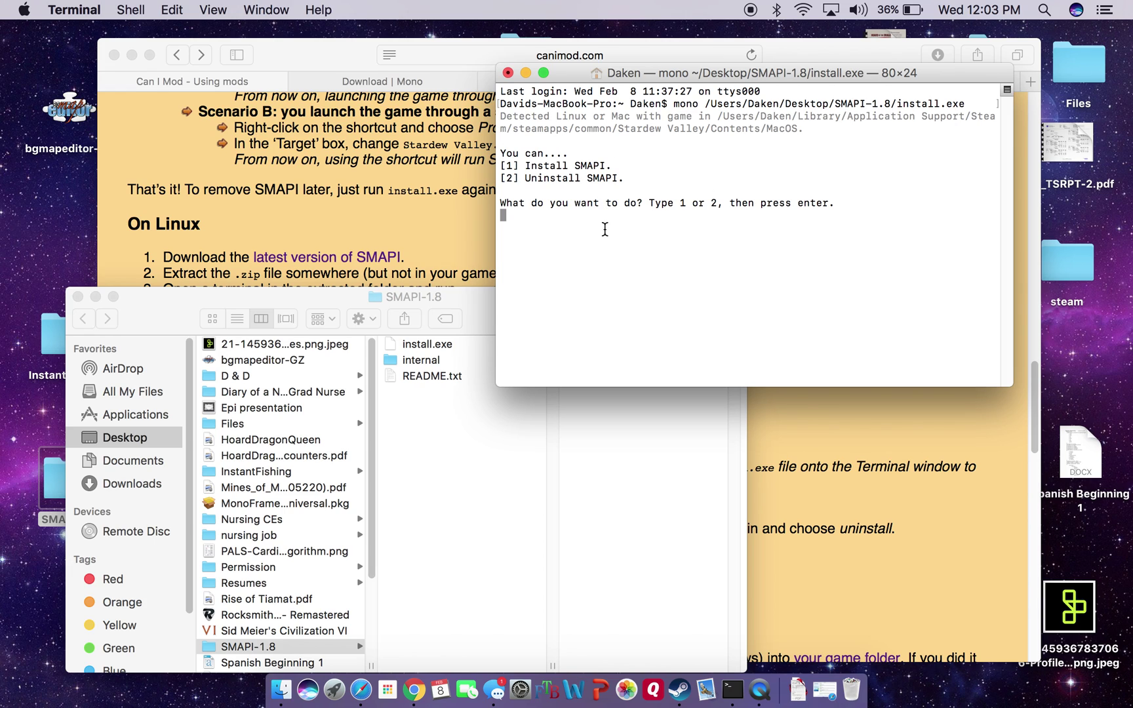
pyautogui.write('1')
pyautogui.press('BackSpace')
# - Terminate the SMAPI installer and close Terminal and the SMAPI-1.8 folder, then minimize Safari
pyautogui.click(509, 73)
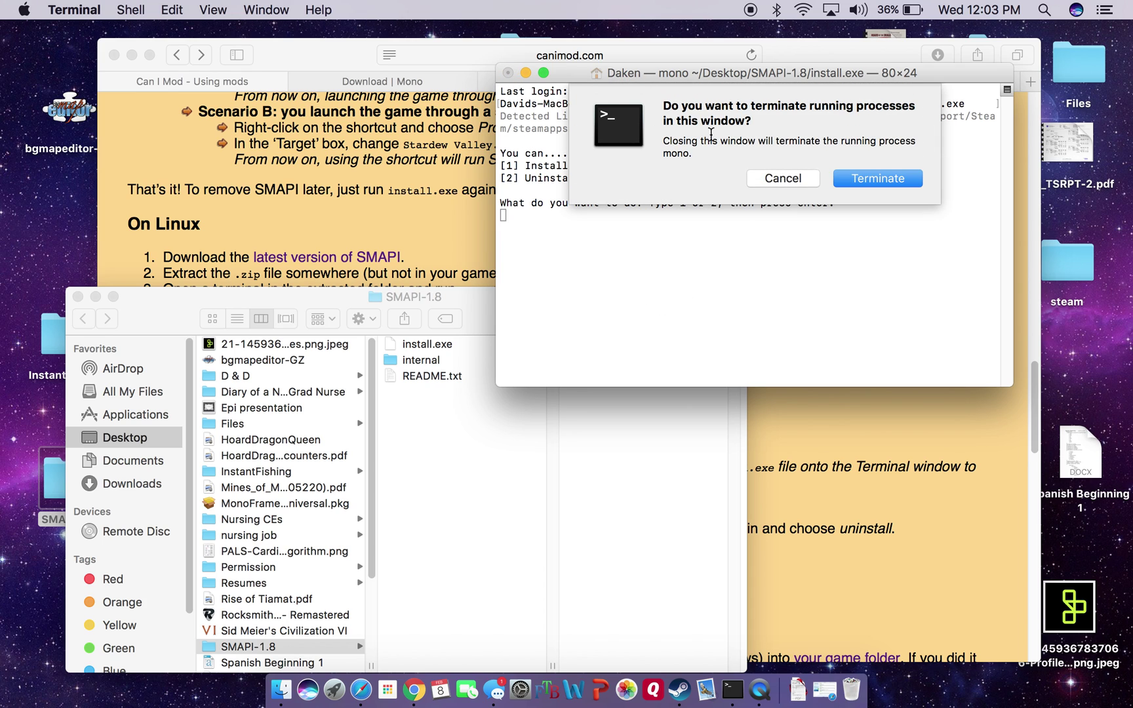
pyautogui.click(860, 183)
pyautogui.click(122, 299)
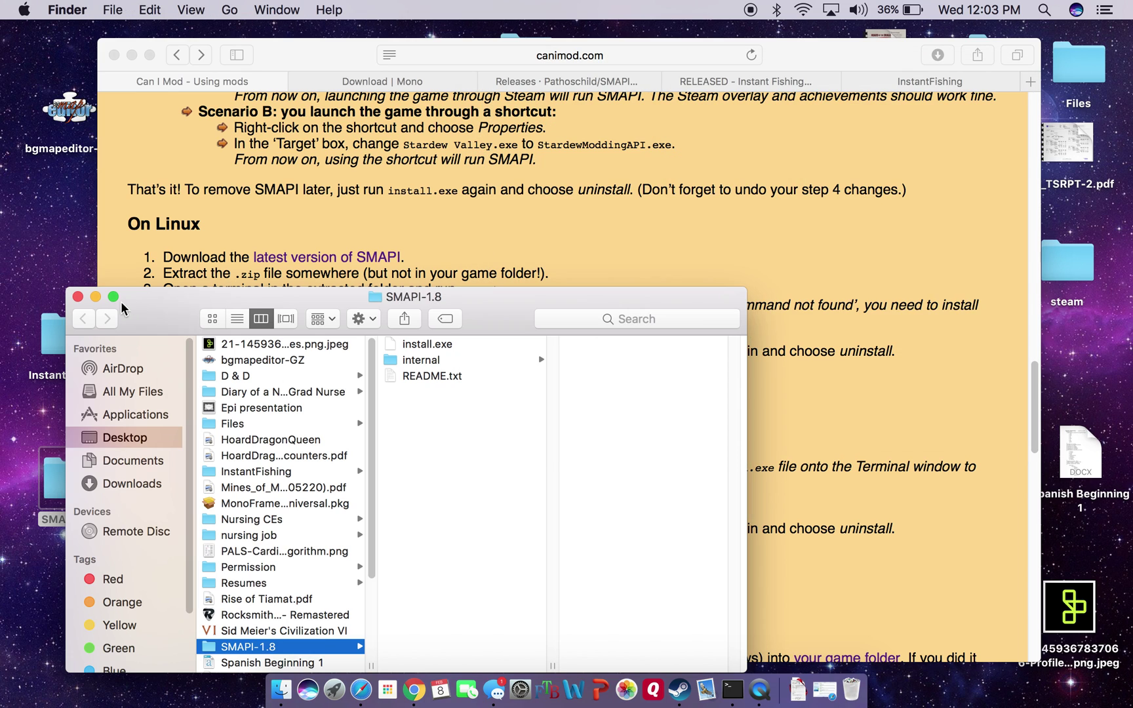
pyautogui.click(78, 296)
pyautogui.click(496, 393)
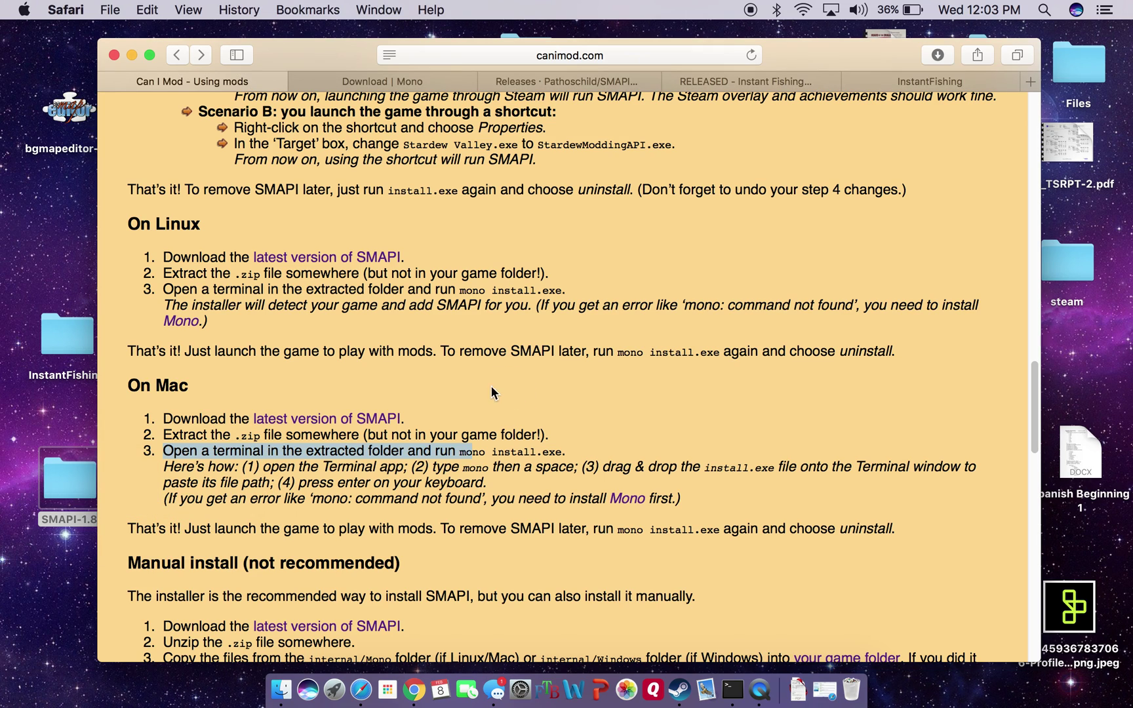
pyautogui.click(451, 384)
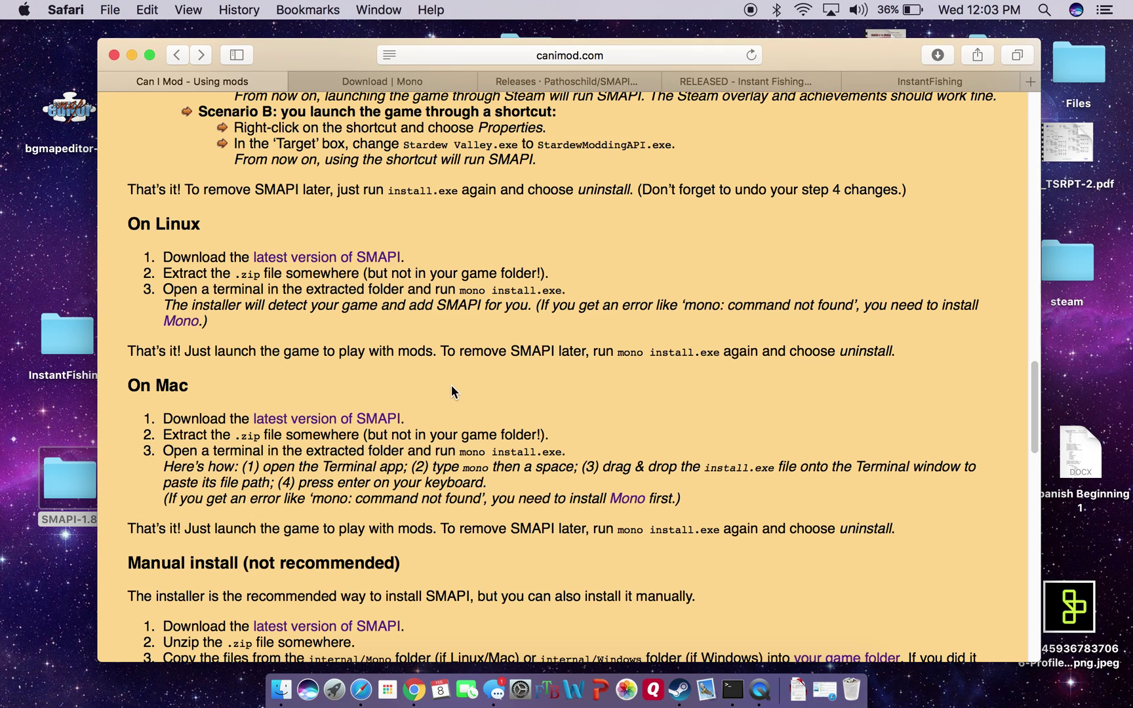
pyautogui.click(131, 54)
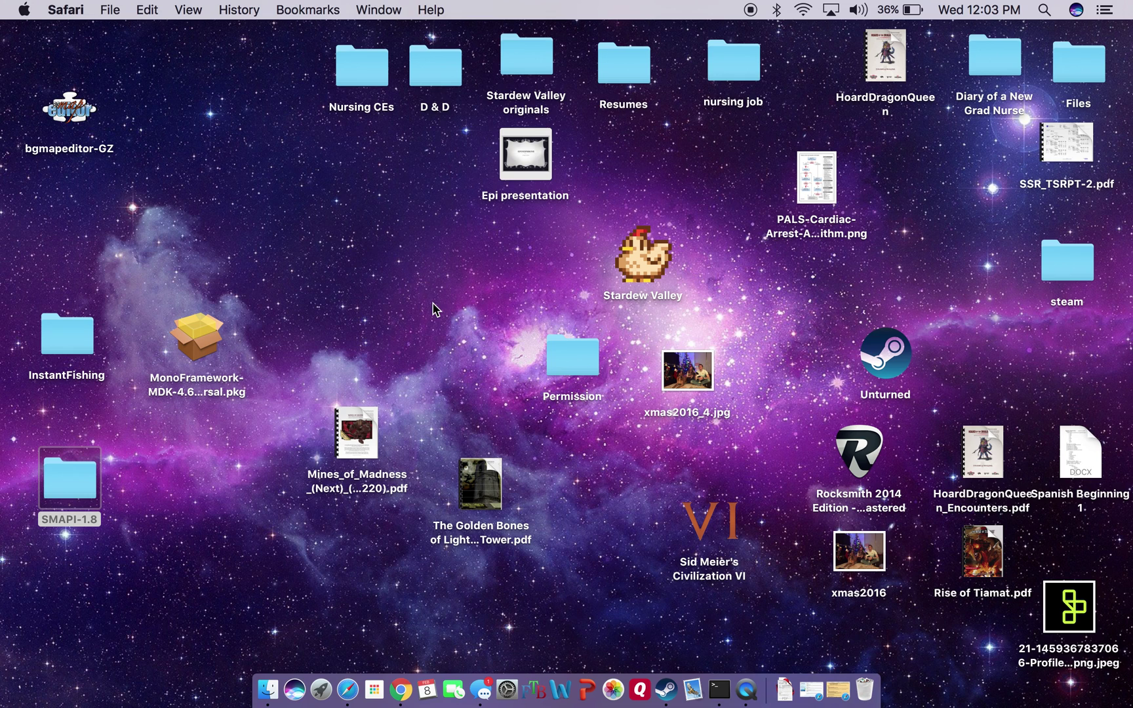
# - From Stardew Valley's Properties in the Steam Library, browse its local files in Finder
pyautogui.click(666, 689)
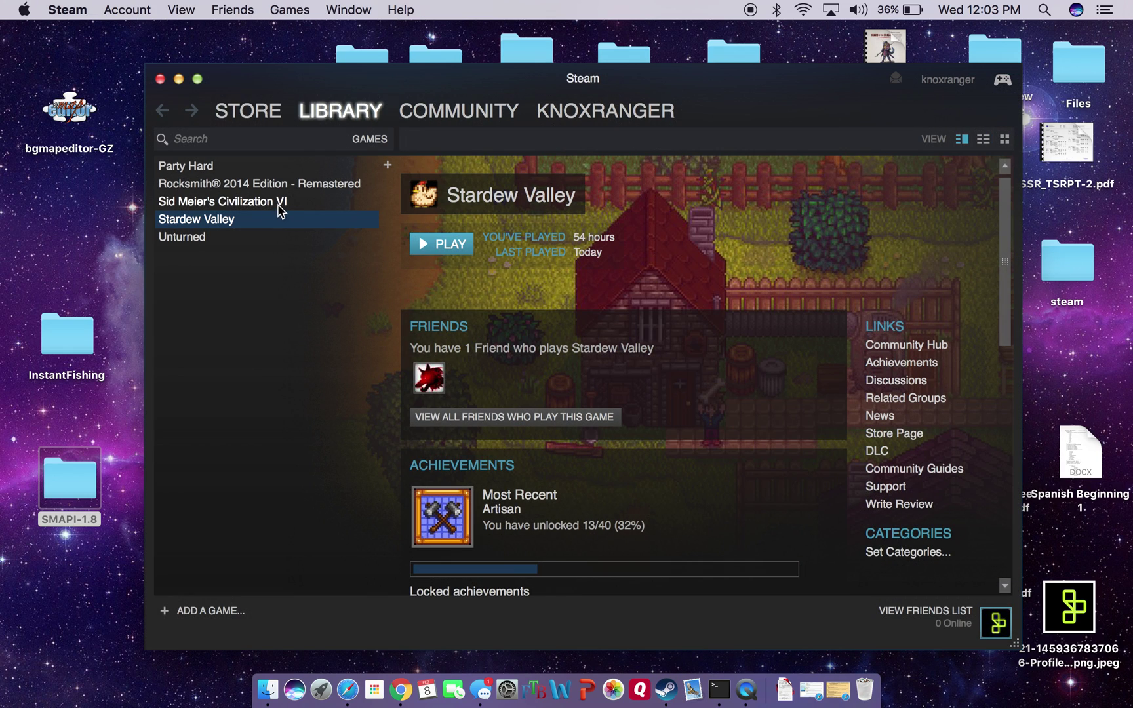
pyautogui.rightClick(247, 222)
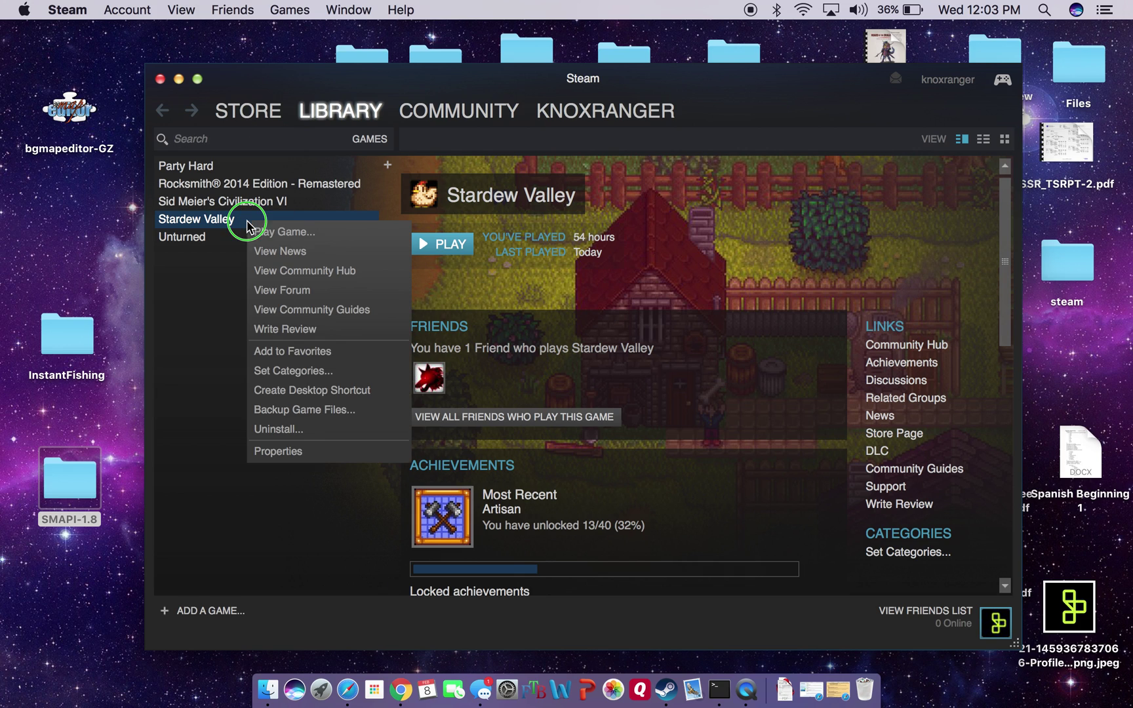
pyautogui.click(292, 452)
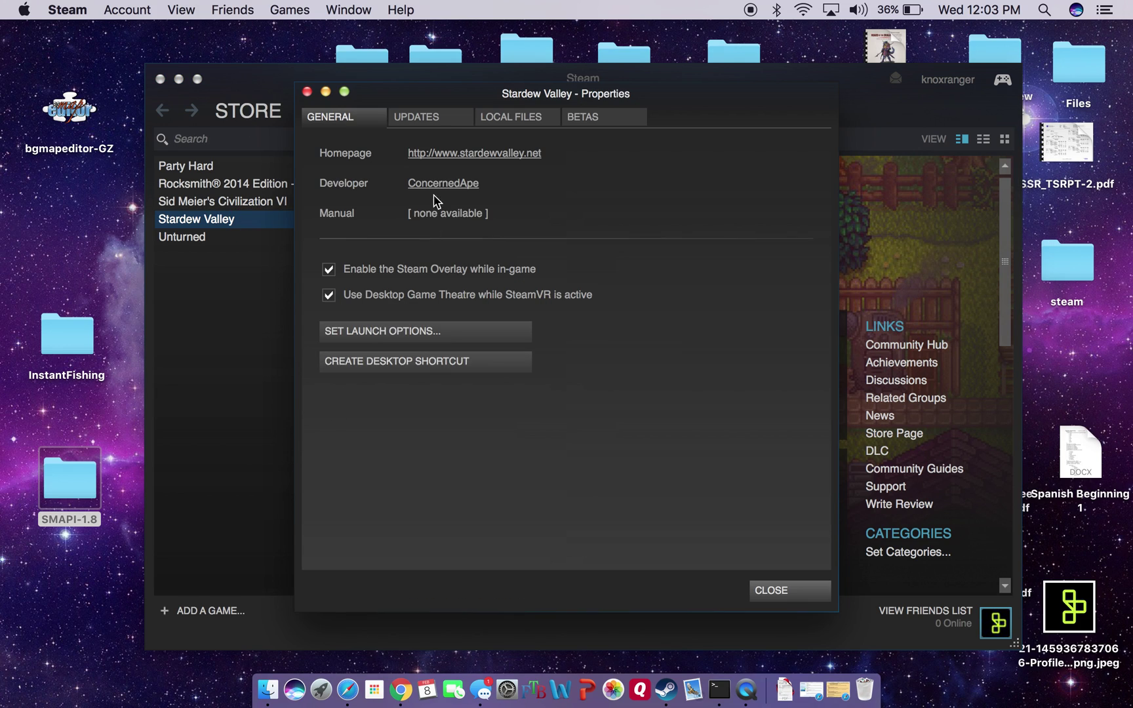
pyautogui.click(503, 119)
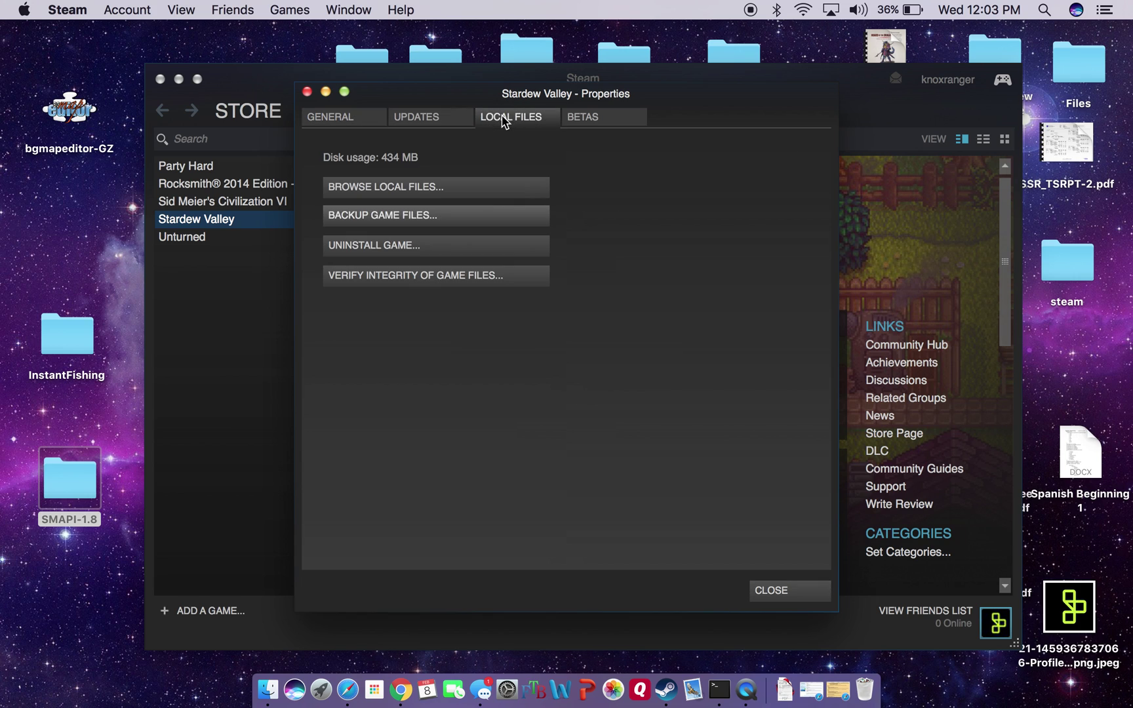
pyautogui.click(424, 188)
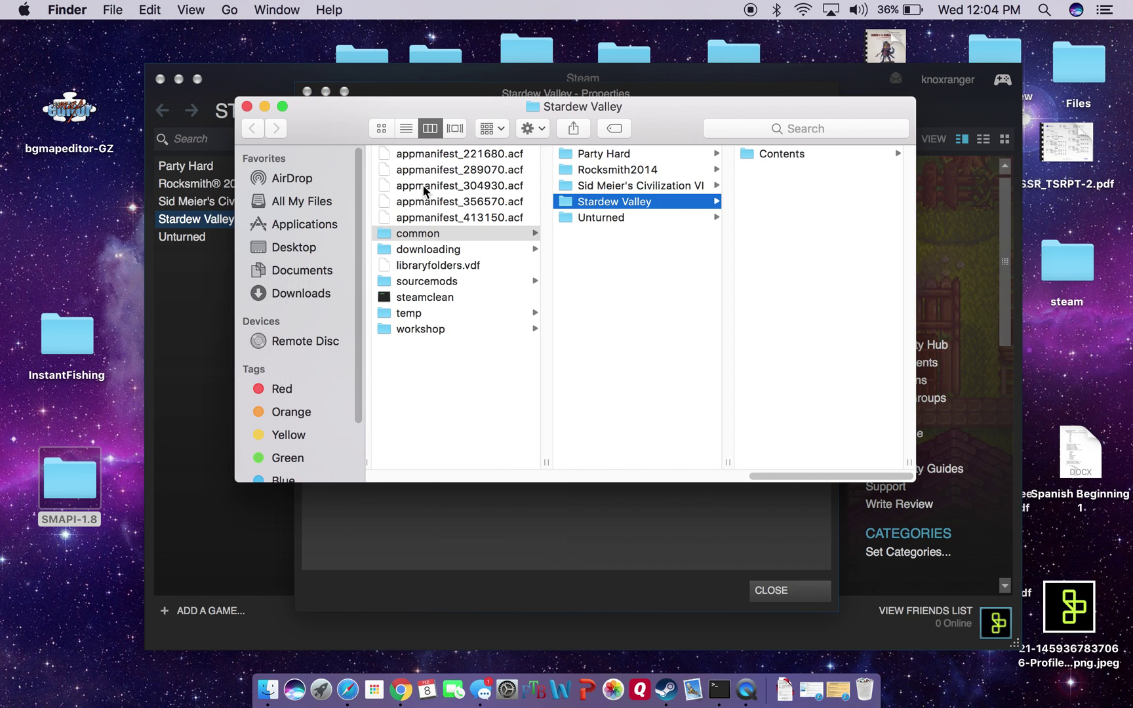
# - Navigate the game folder through Contents and MacOS to its Mods folder
pyautogui.click(779, 155)
pyautogui.click(784, 172)
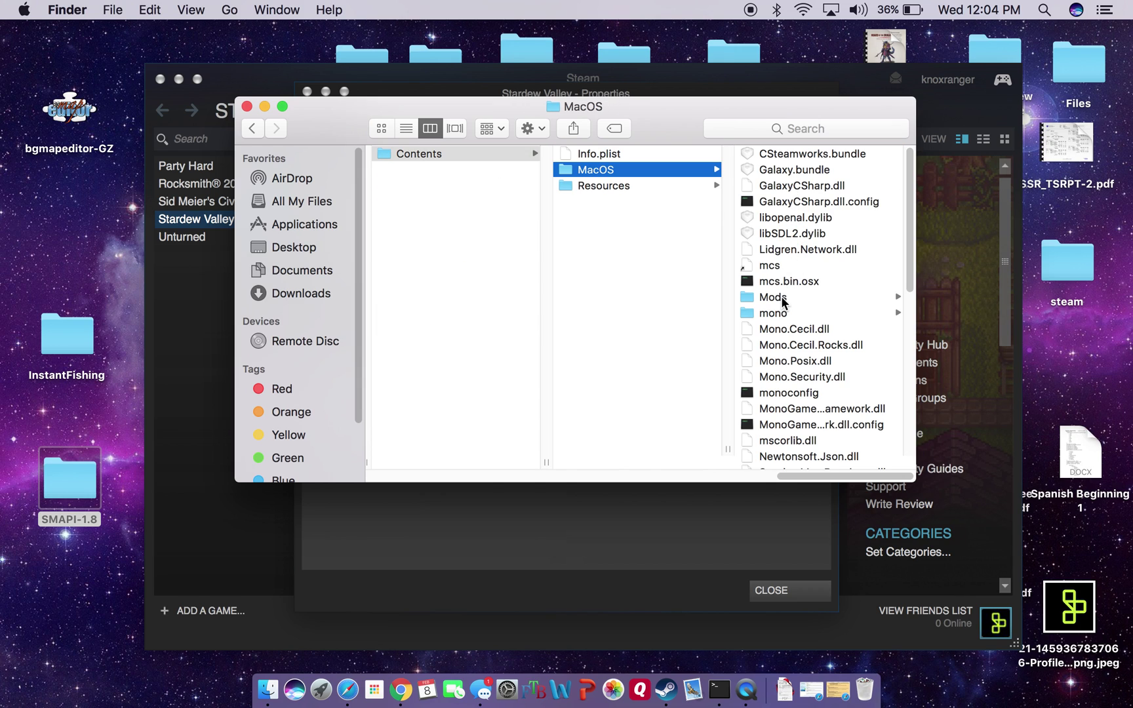
pyautogui.click(783, 299)
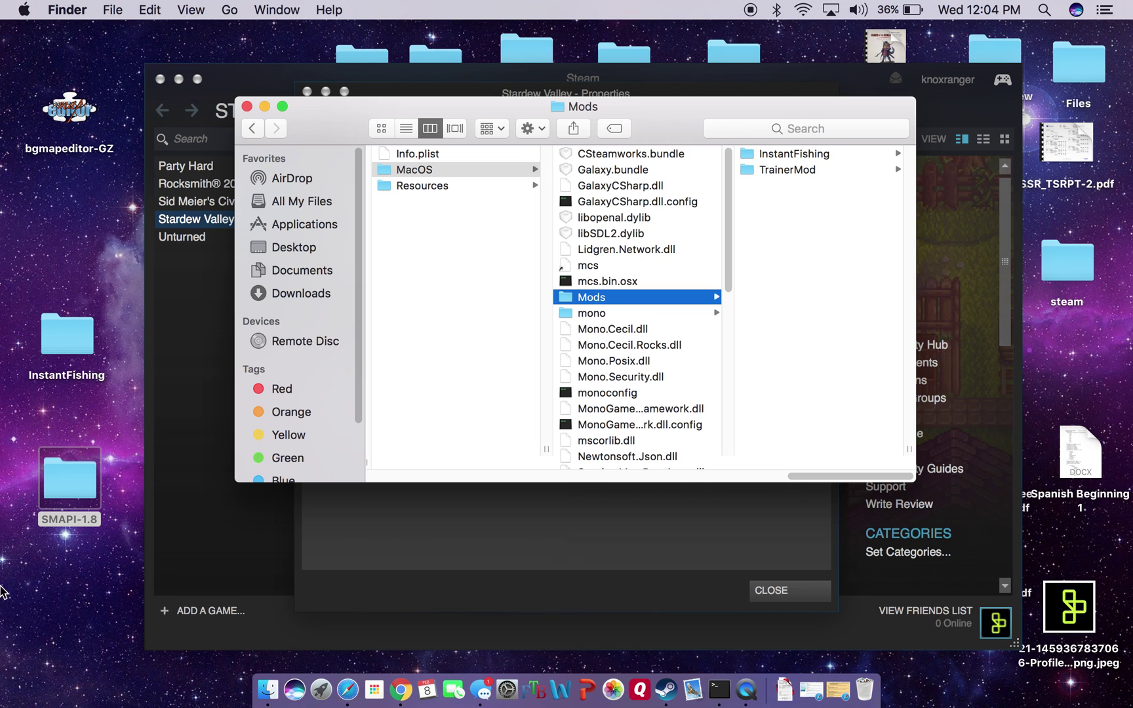
# - Open the desktop SMAPI-1.8 folder's internal > Mono > Mods folder, then close it
pyautogui.click(75, 485)
pyautogui.doubleClick(74, 501)
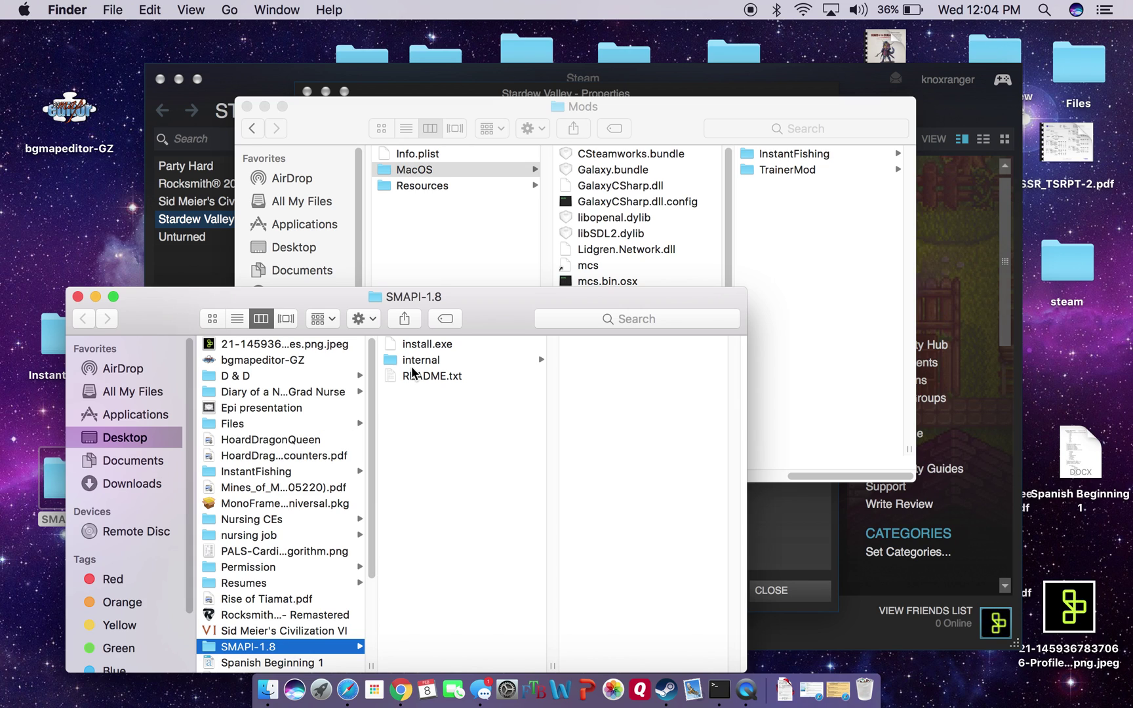
pyautogui.click(435, 366)
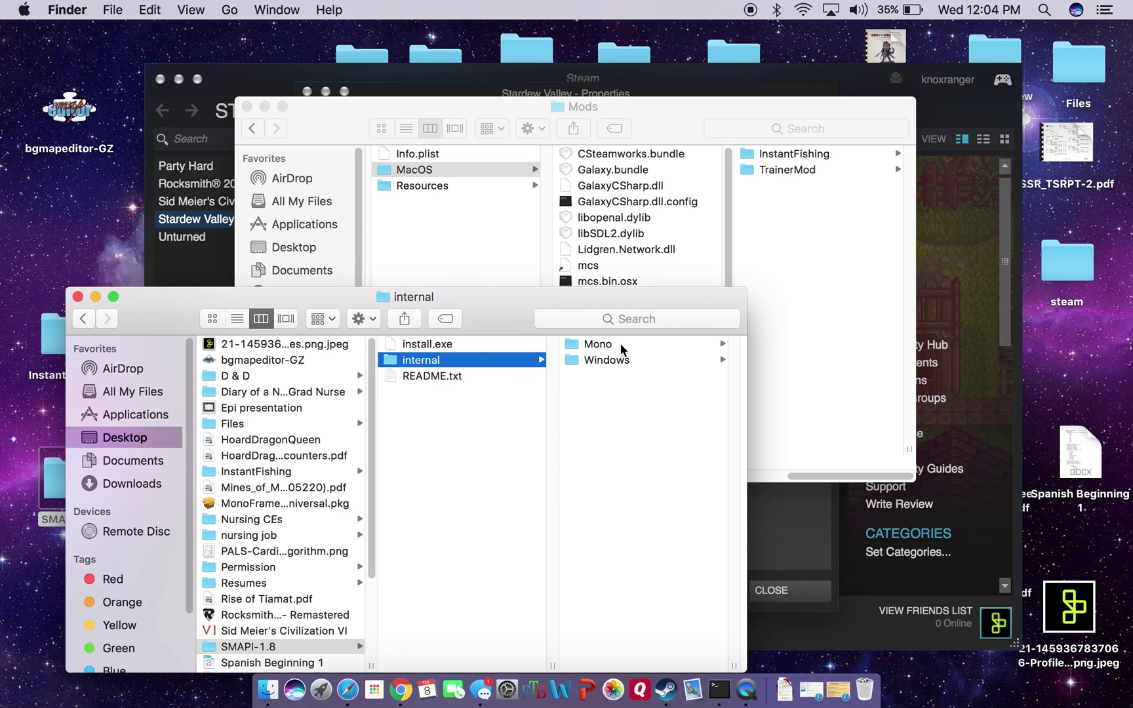
pyautogui.click(620, 346)
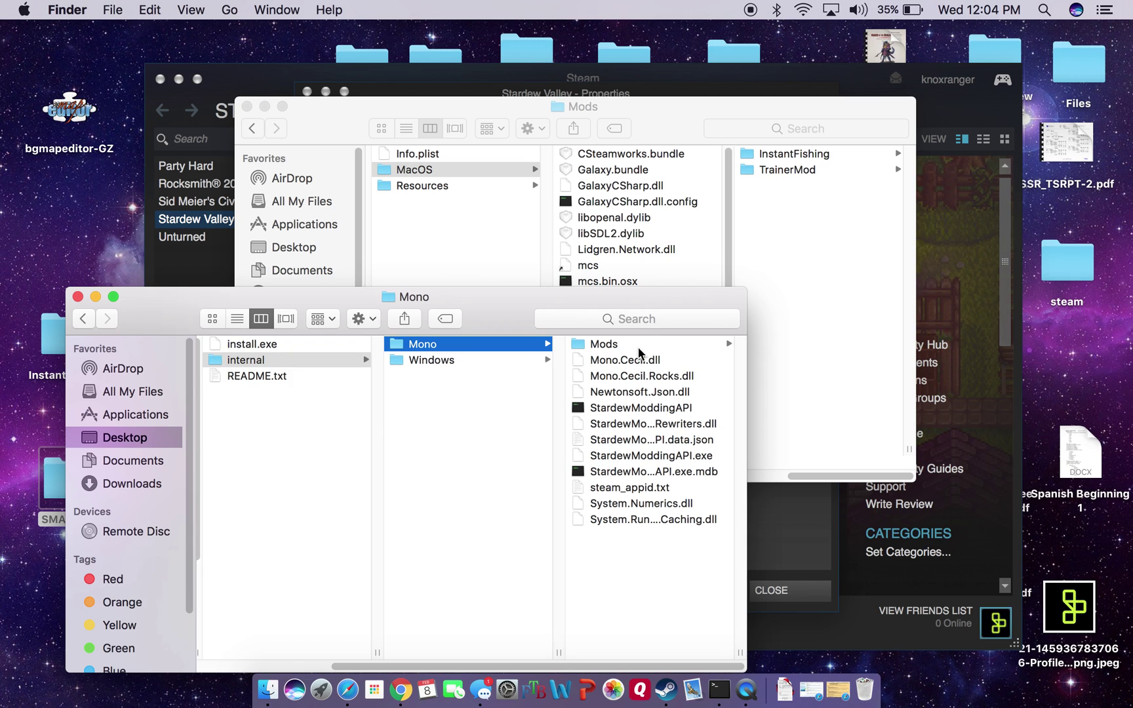
pyautogui.click(639, 349)
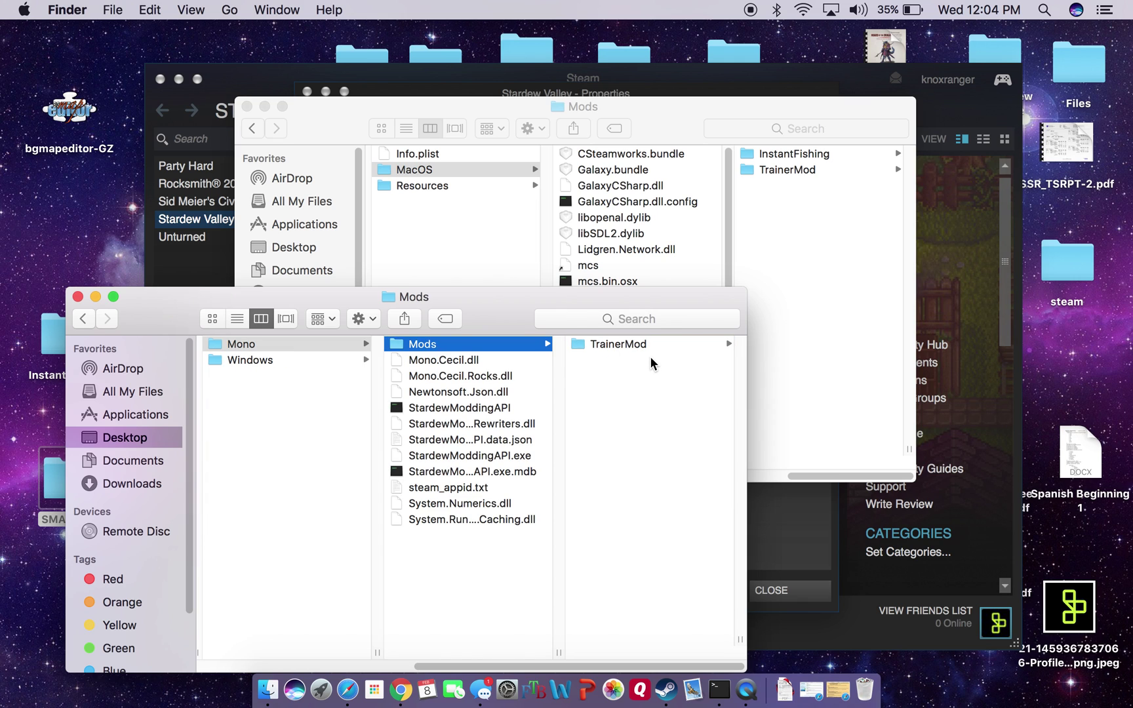
pyautogui.click(78, 296)
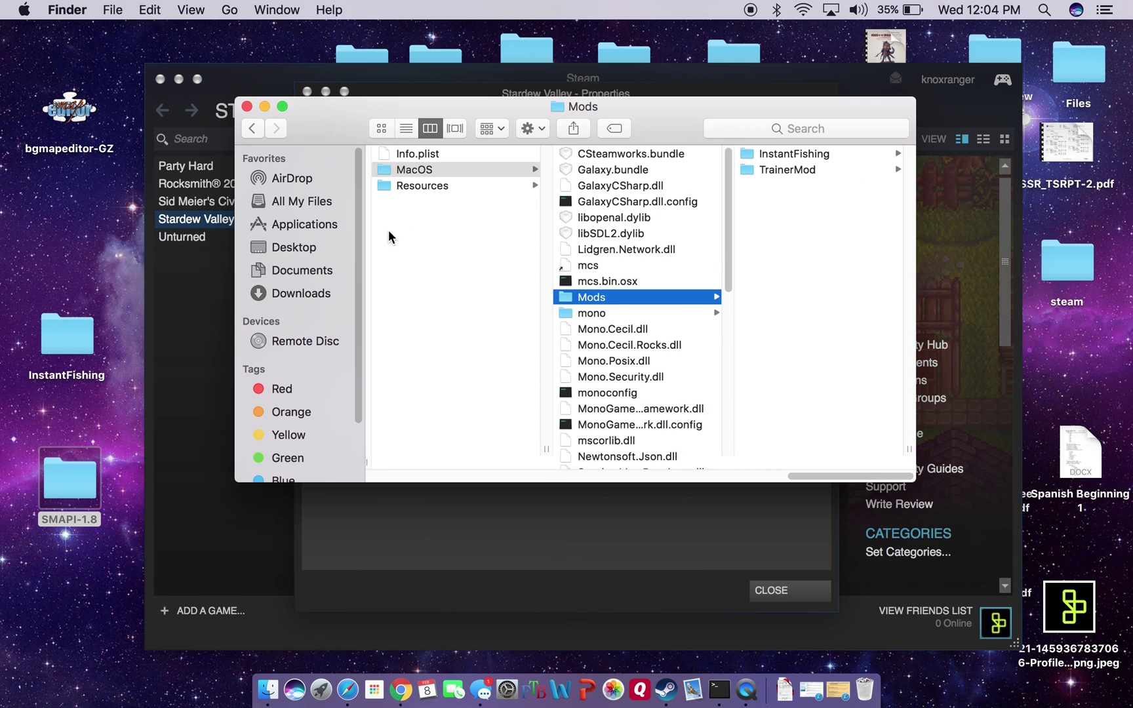
# - Close the game's Mods window, the Steam library and Properties, then restore Safari
pyautogui.click(247, 106)
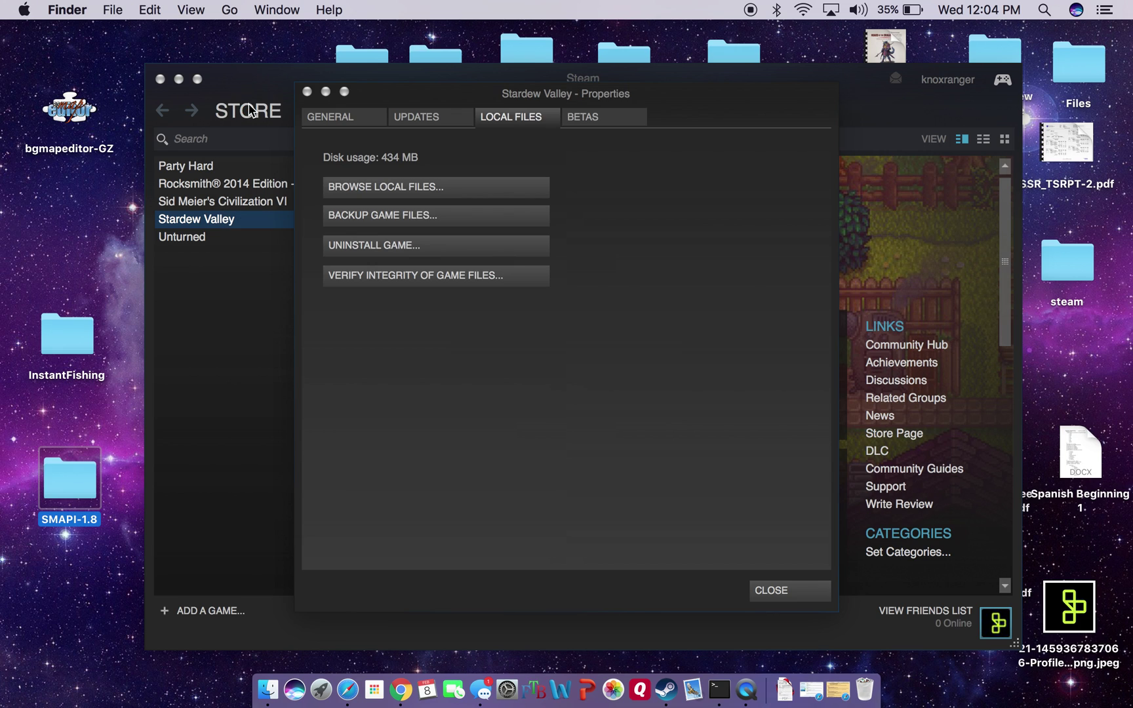
pyautogui.click(160, 82)
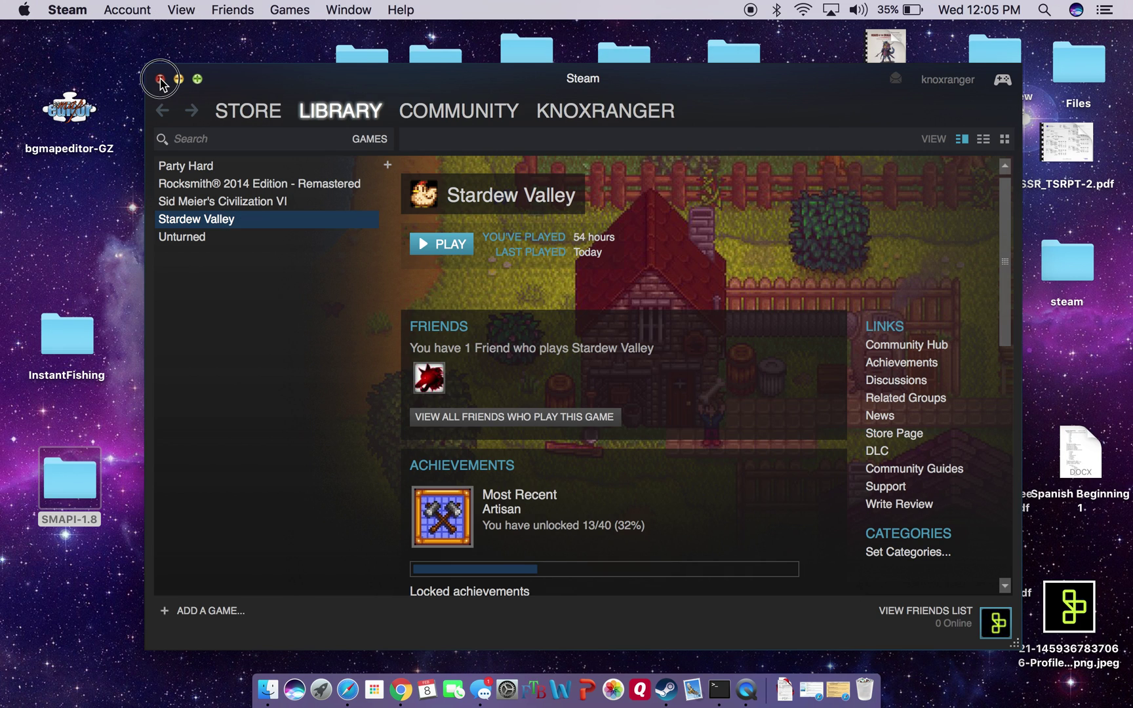
pyautogui.click(160, 80)
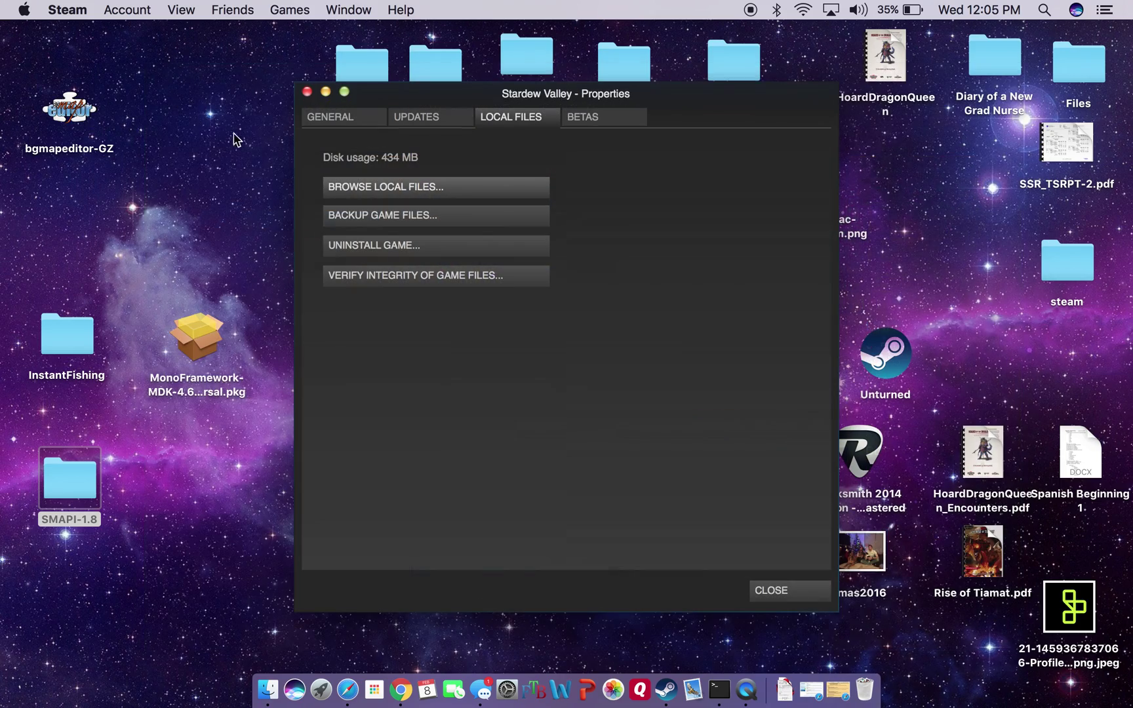
pyautogui.click(306, 91)
pyautogui.click(839, 690)
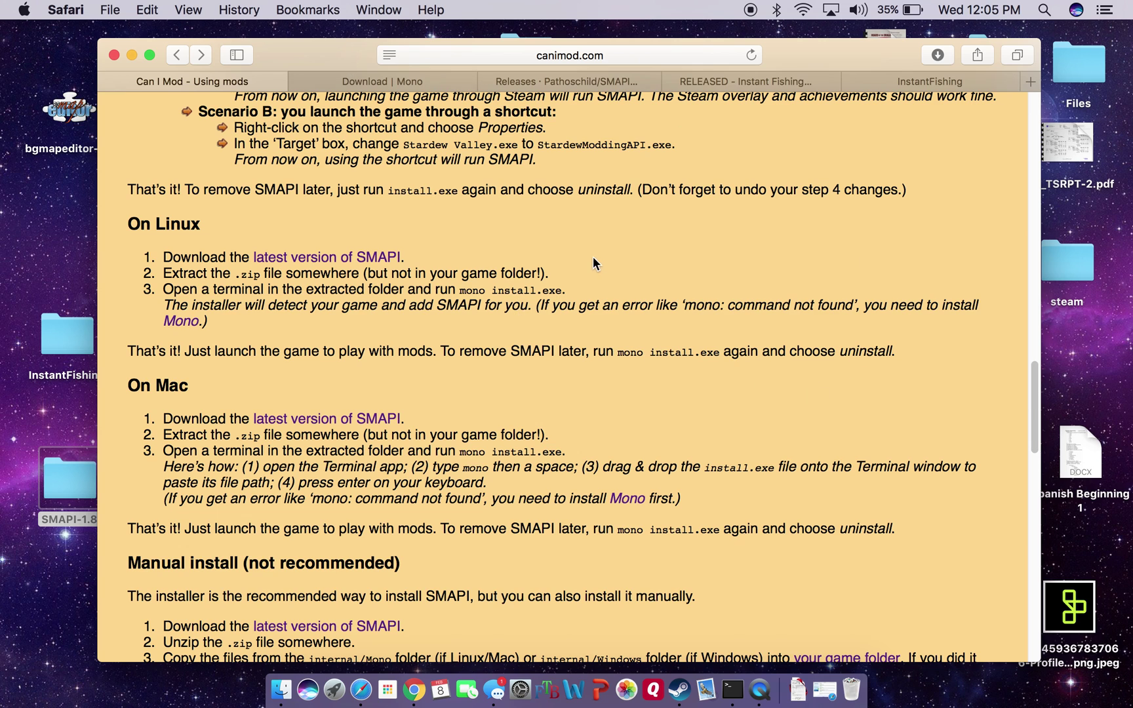
pyautogui.scroll(-15, 435, 402)
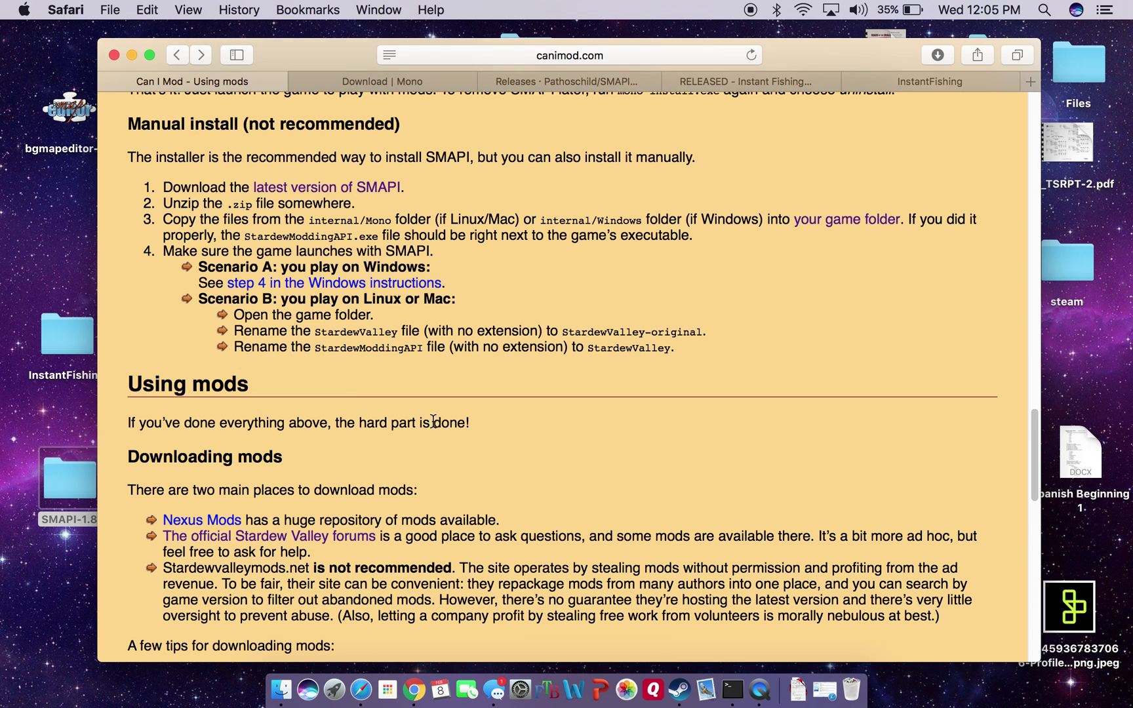
pyautogui.scroll(-1, 196, 383)
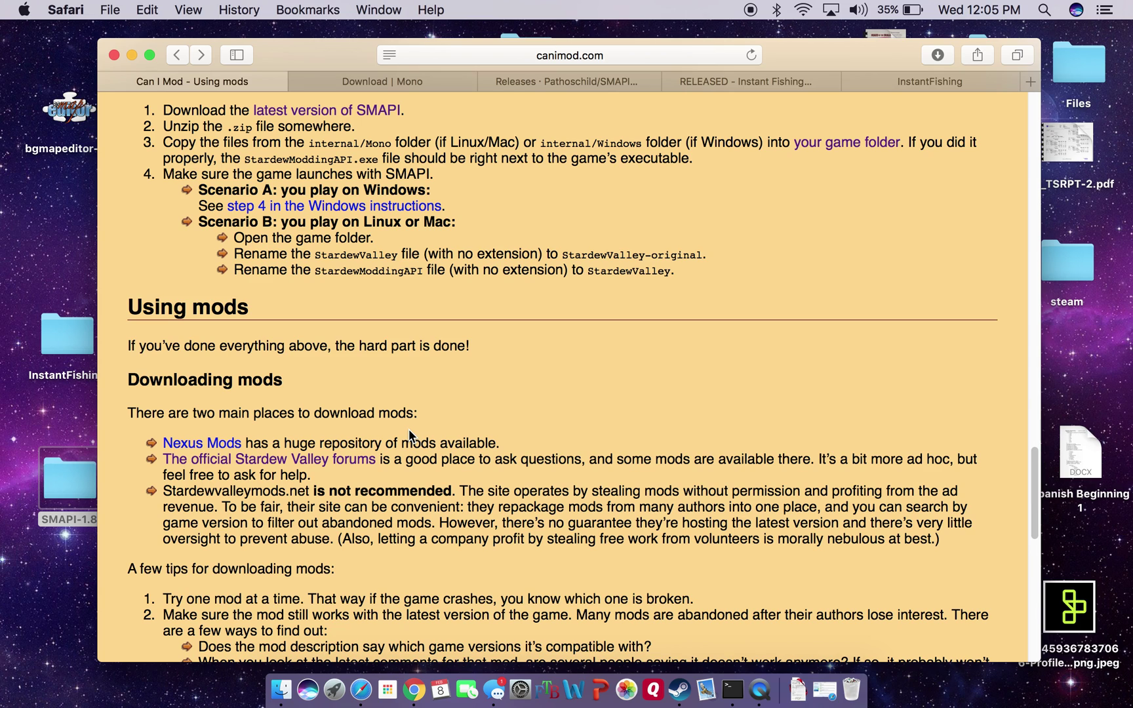
pyautogui.moveTo(197, 492); pyautogui.dragTo(489, 491)
pyautogui.click(545, 493)
pyautogui.scroll(-15, 554, 506)
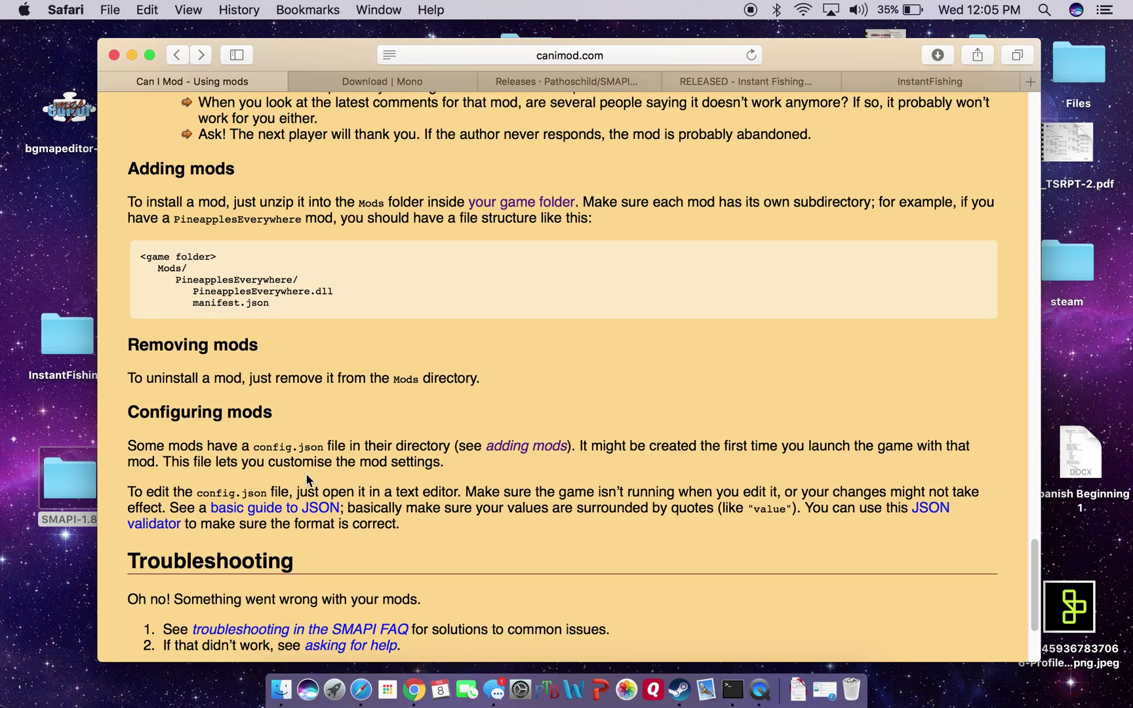
pyautogui.scroll(6, 333, 493)
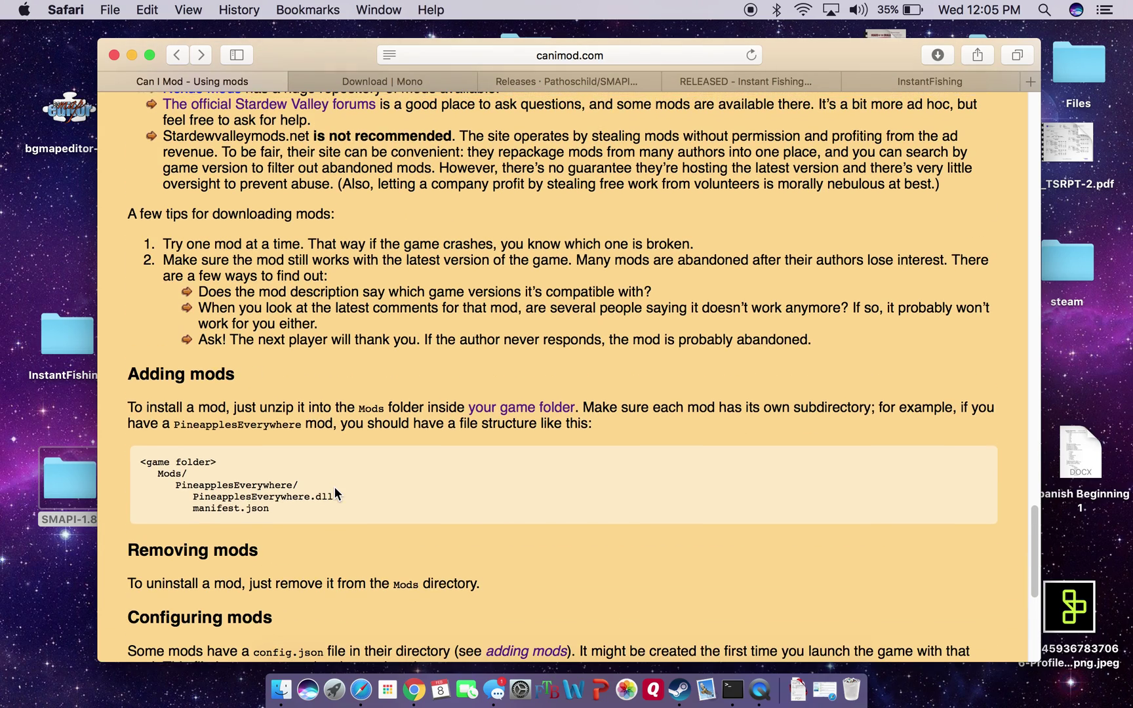
pyautogui.scroll(-6, 431, 520)
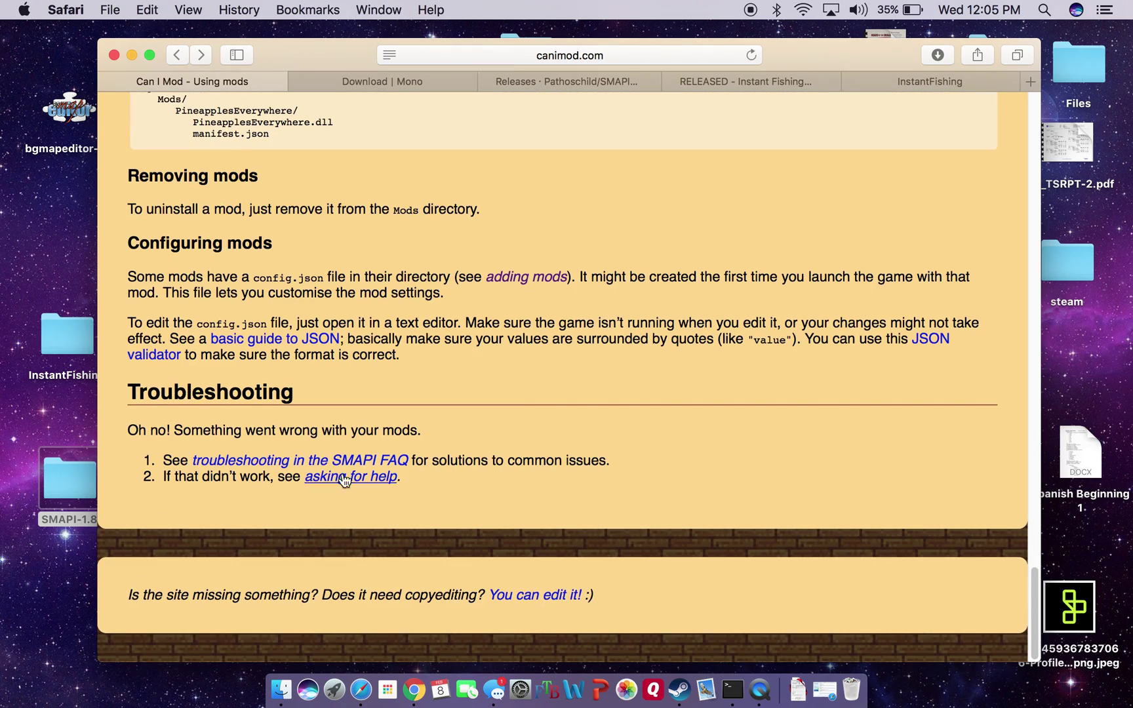
pyautogui.scroll(6, 360, 564)
pyautogui.scroll(-5, 376, 550)
pyautogui.scroll(5, 372, 549)
pyautogui.scroll(5, 374, 549)
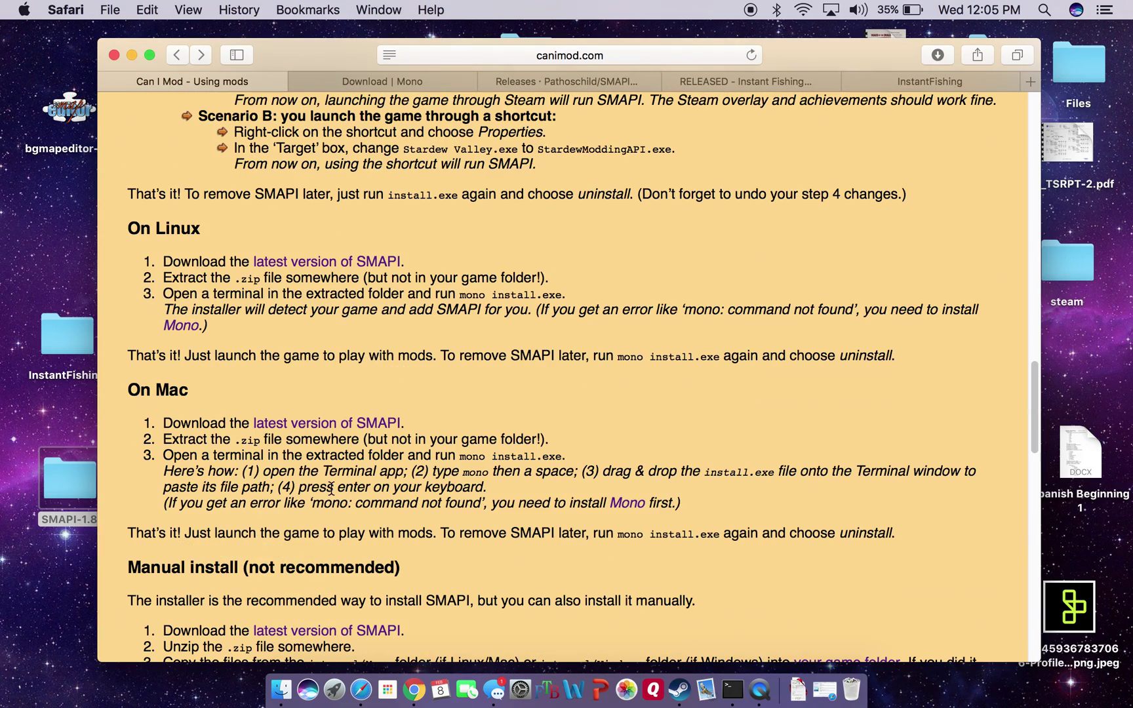
pyautogui.scroll(-5, 505, 551)
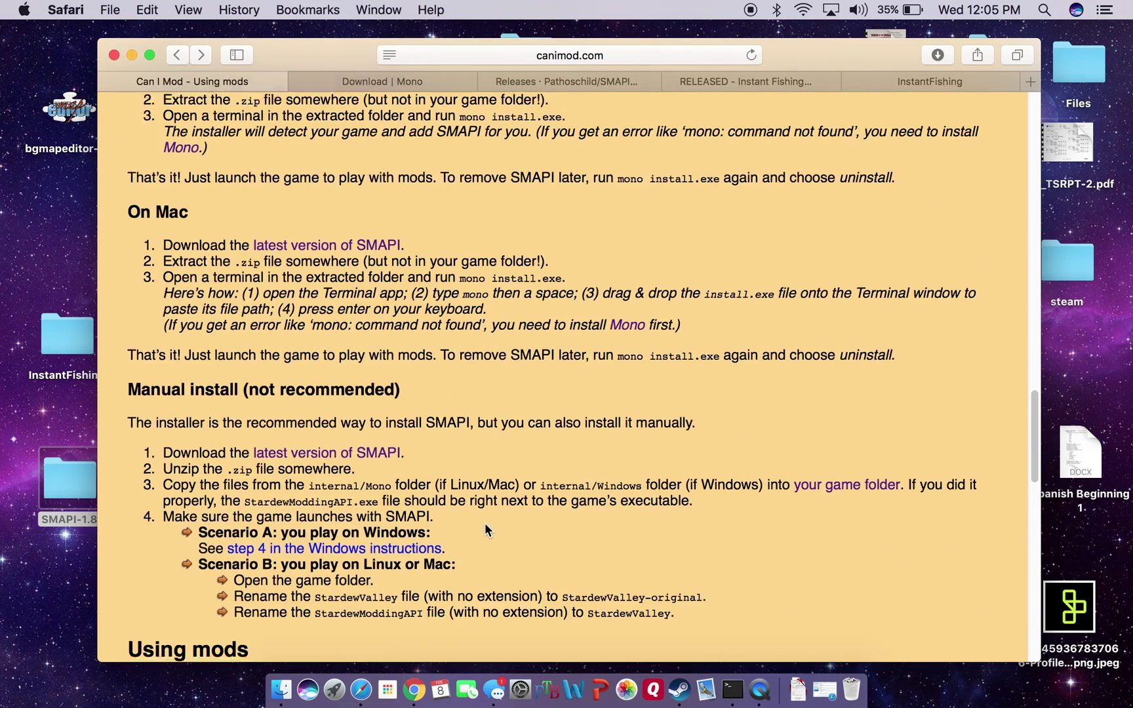
pyautogui.scroll(-3, 484, 527)
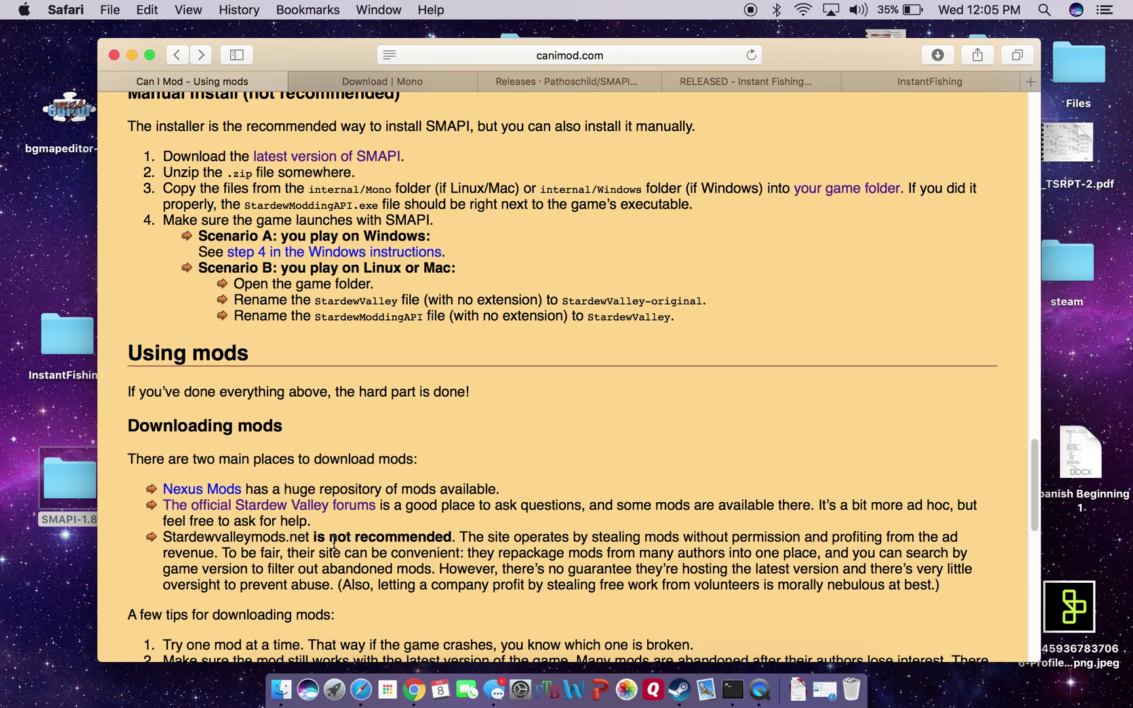
pyautogui.scroll(-2, 334, 542)
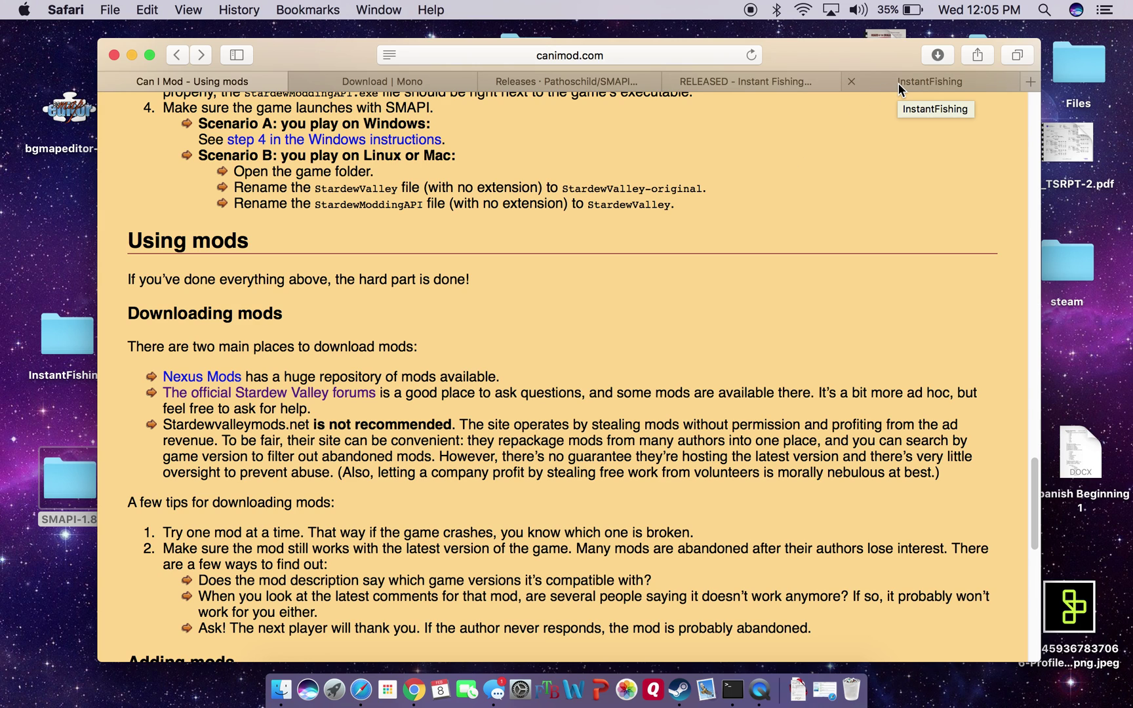
# - Switch to the RELEASED - Instant Fishing forum thread and scroll to its download links
pyautogui.click(763, 83)
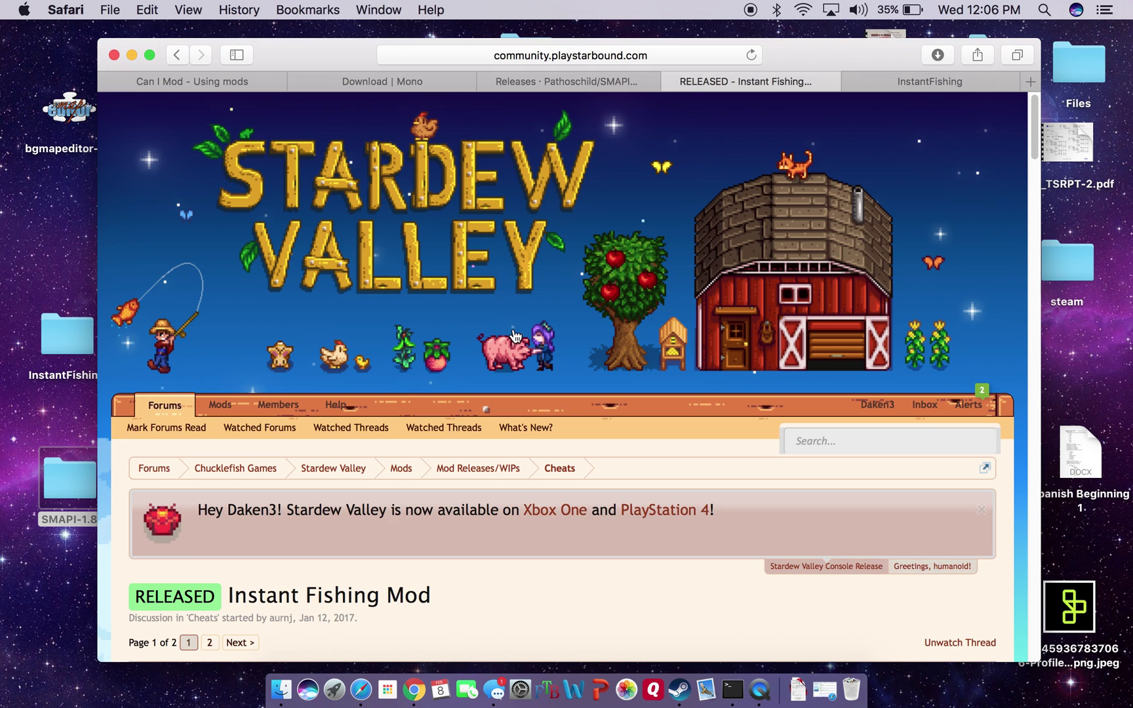
pyautogui.scroll(-5, 472, 464)
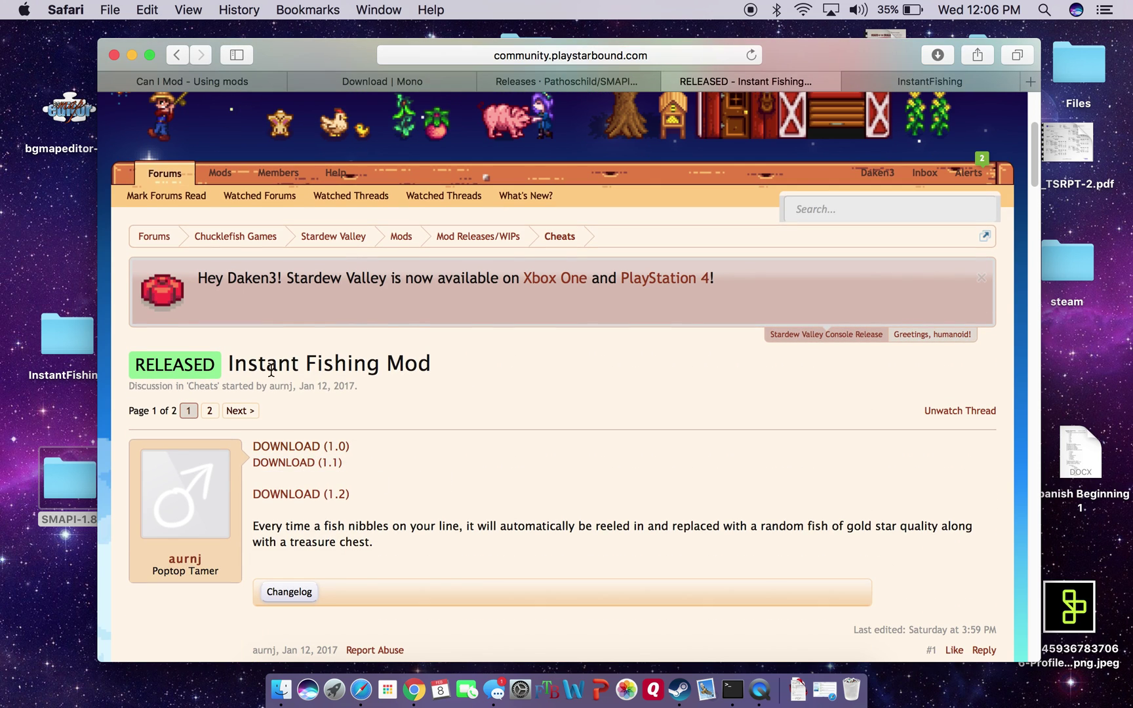
pyautogui.scroll(-3, 461, 519)
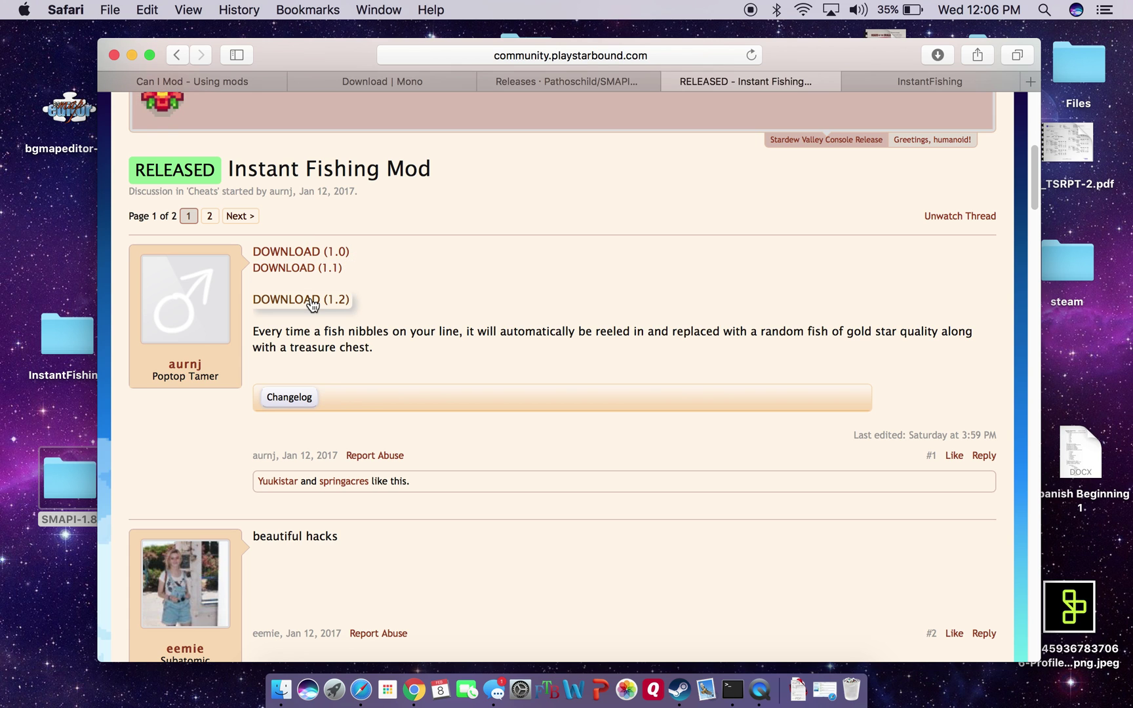
pyautogui.scroll(-15, 393, 502)
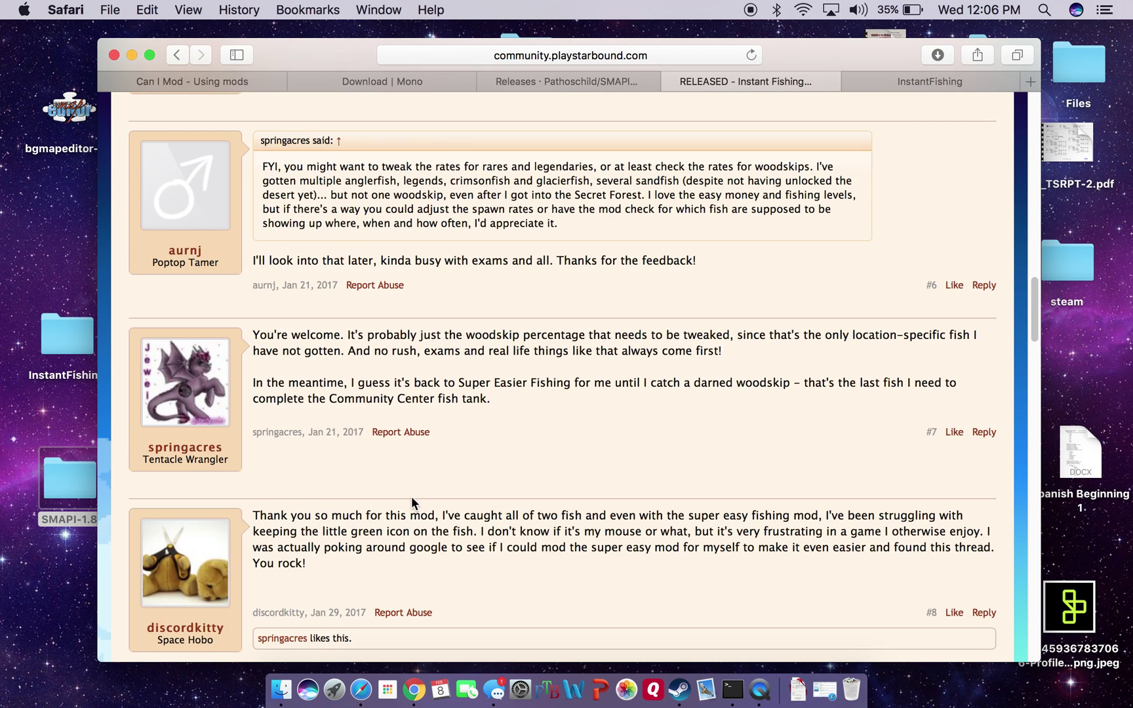
pyautogui.scroll(-5, 411, 499)
pyautogui.press('super+Up')
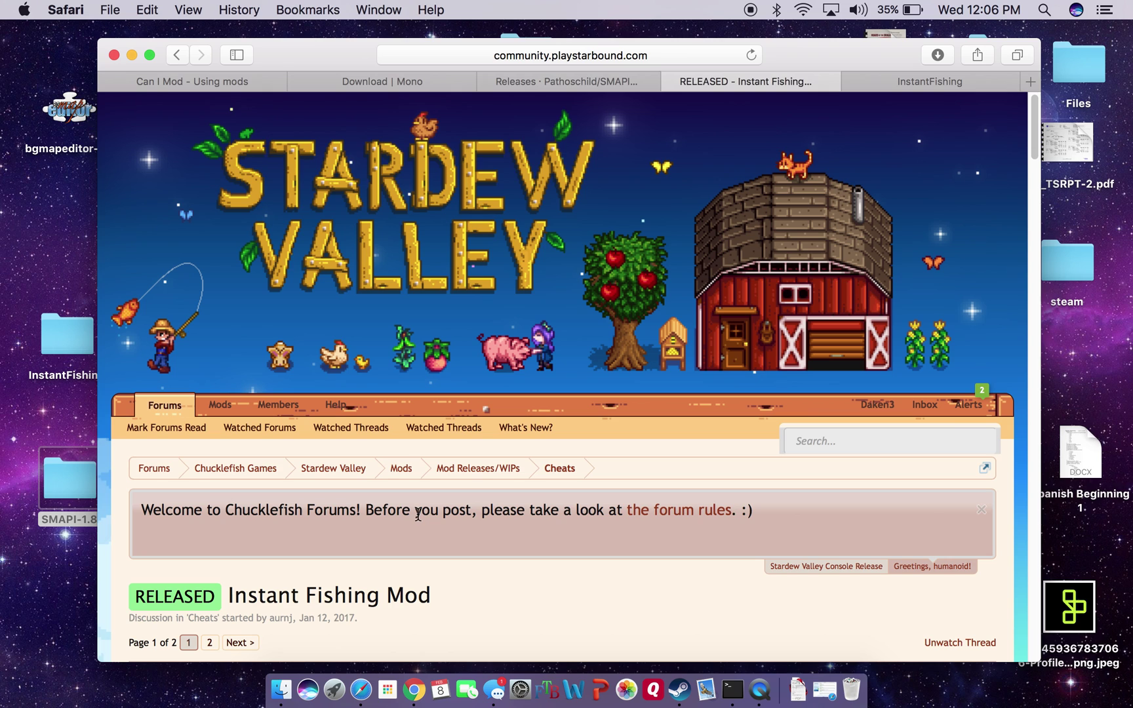
pyautogui.scroll(-3, 337, 492)
# - Open the MediaFire download page, then minimize Safari and open the desktop InstantFishing folder
pyautogui.click(302, 509)
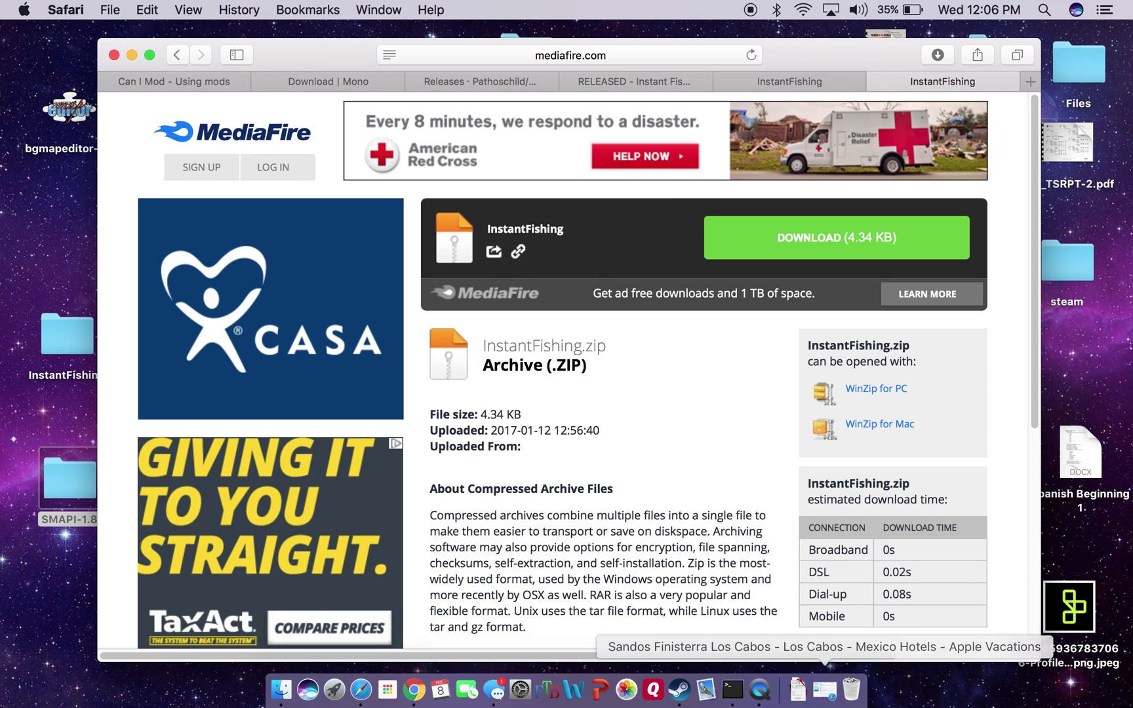
pyautogui.click(132, 55)
pyautogui.doubleClick(69, 341)
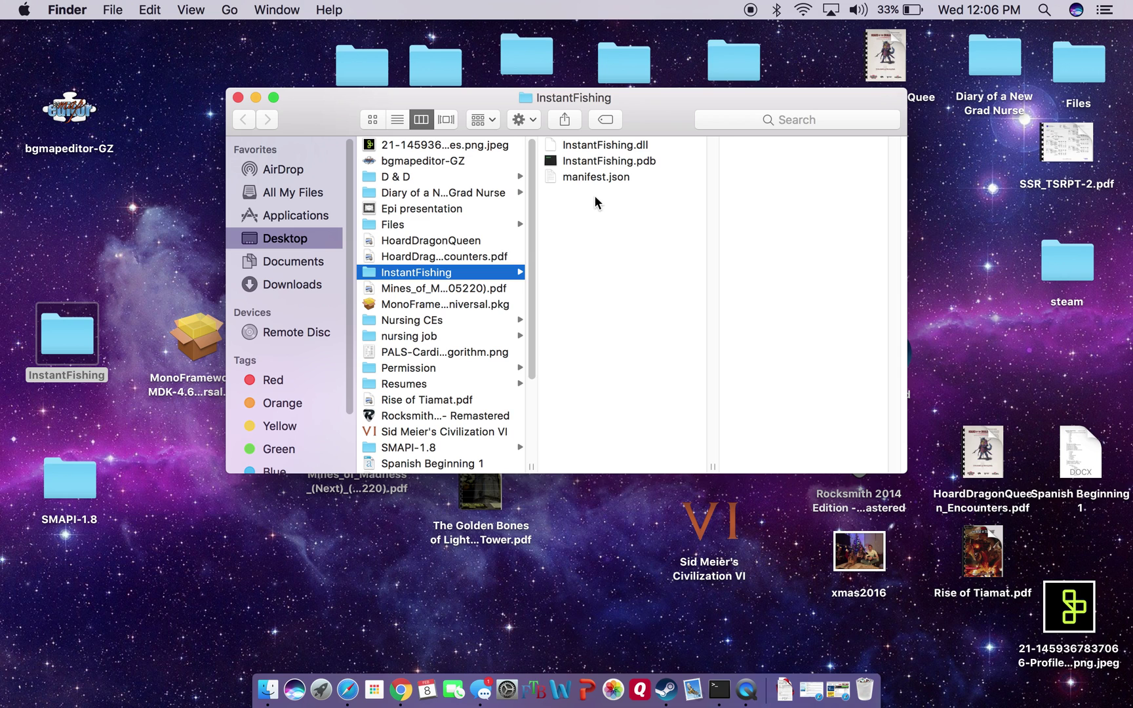
# - Minimize the InstantFishing Finder window to reveal the desktop
pyautogui.click(256, 97)
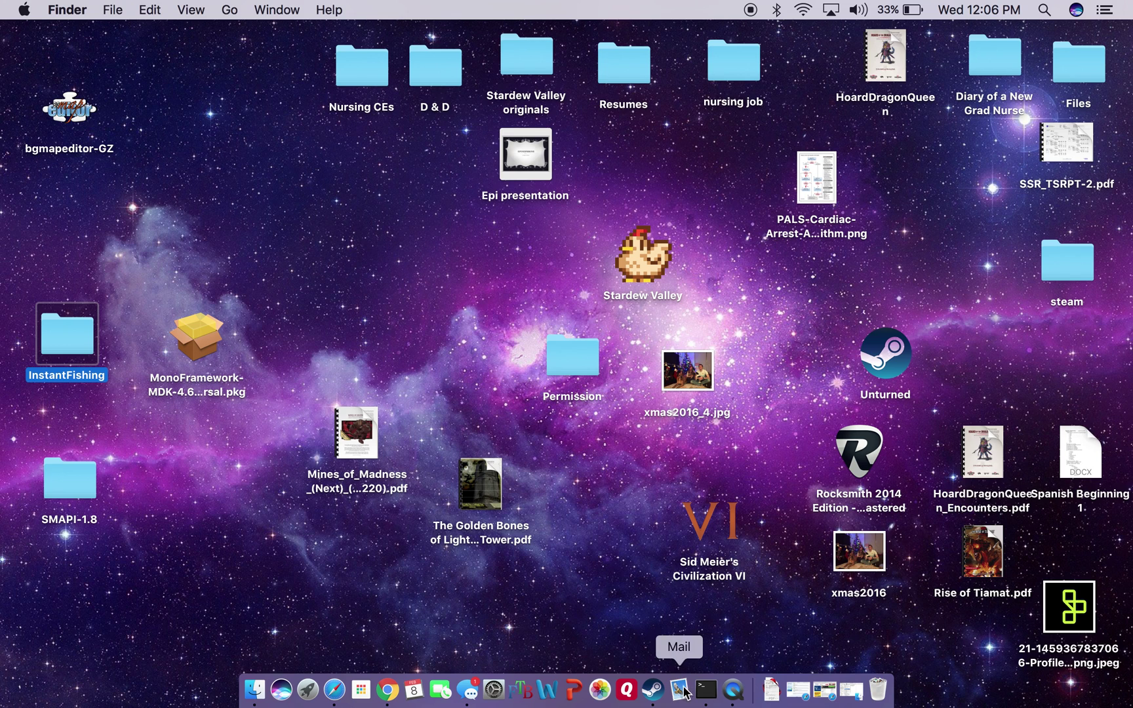
# - Browse Stardew Valley's local files in Finder through Steam's Properties > Local Files
pyautogui.click(652, 689)
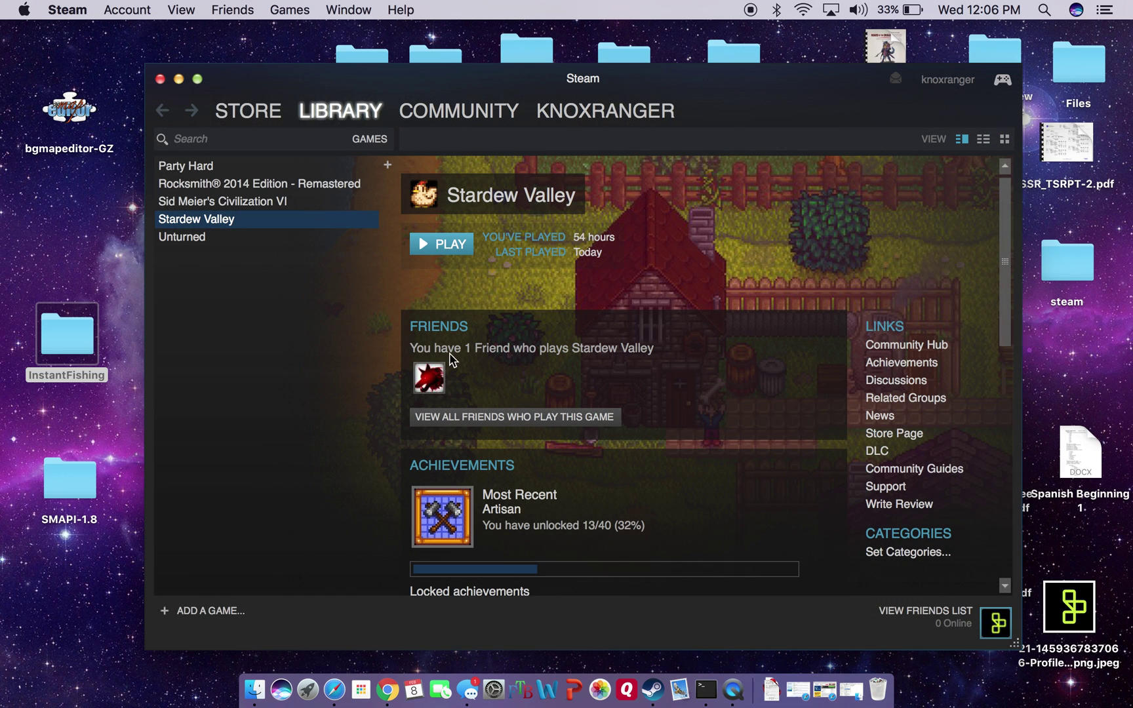
pyautogui.rightClick(330, 222)
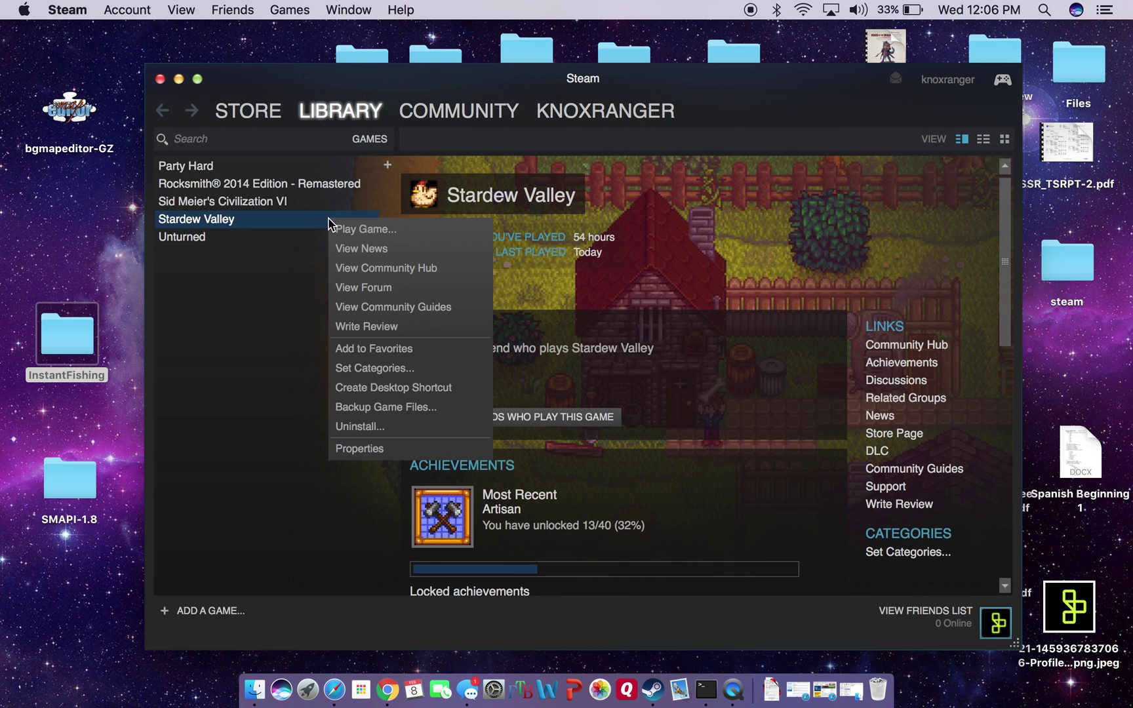
pyautogui.click(358, 448)
pyautogui.click(518, 118)
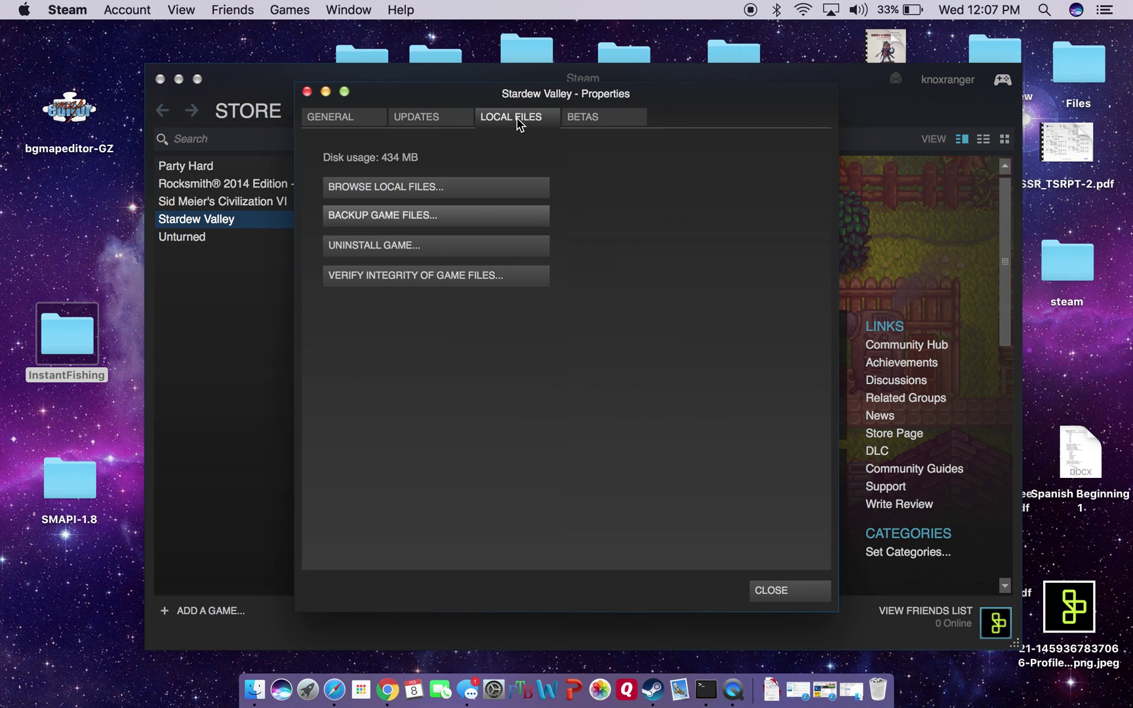
pyautogui.click(492, 186)
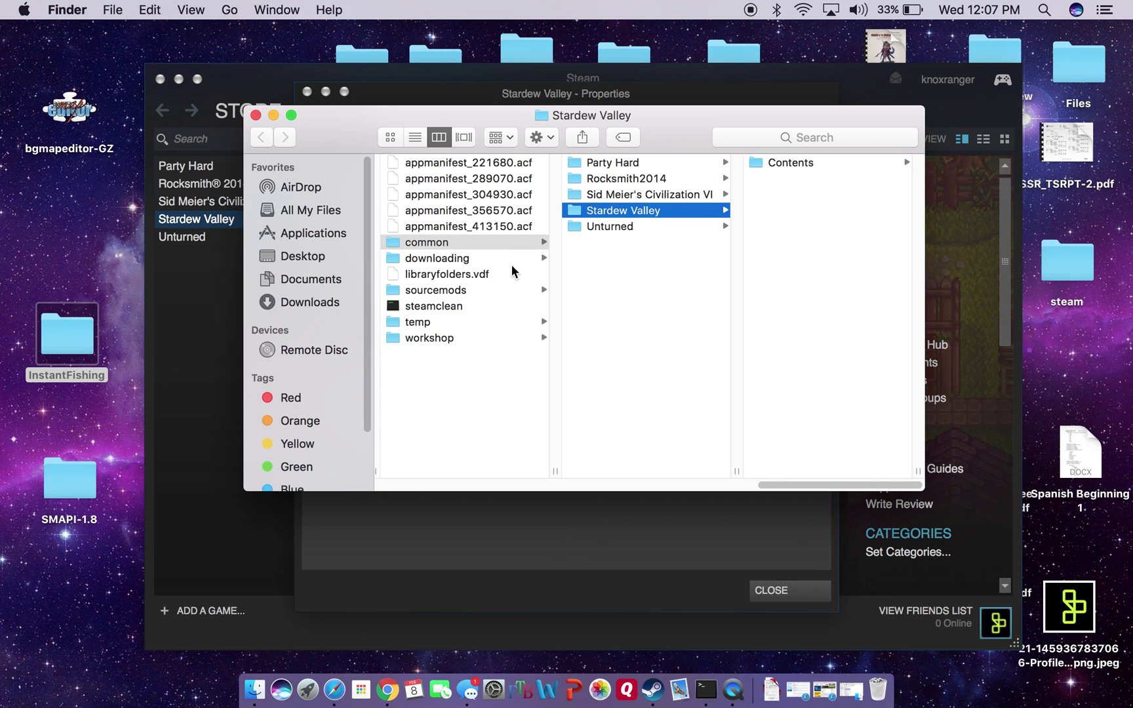
# - Drag InstantFishing into Contents/MacOS/Mods, then close the Mods and Steam properties windows
pyautogui.click(781, 164)
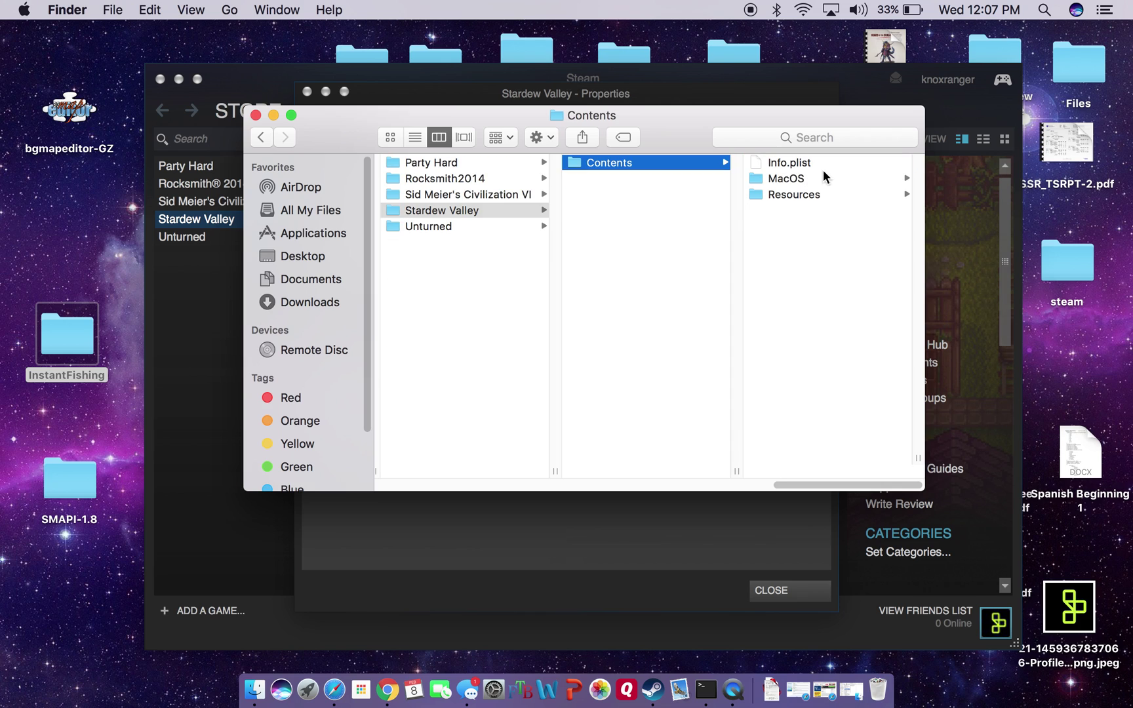
pyautogui.click(810, 175)
pyautogui.click(788, 306)
pyautogui.moveTo(45, 329)
pyautogui.mouseDown()
pyautogui.moveTo(817, 169)
pyautogui.moveTo(854, 212)
pyautogui.moveTo(430, 183)
pyautogui.moveTo(33, 344)
pyautogui.mouseUp()
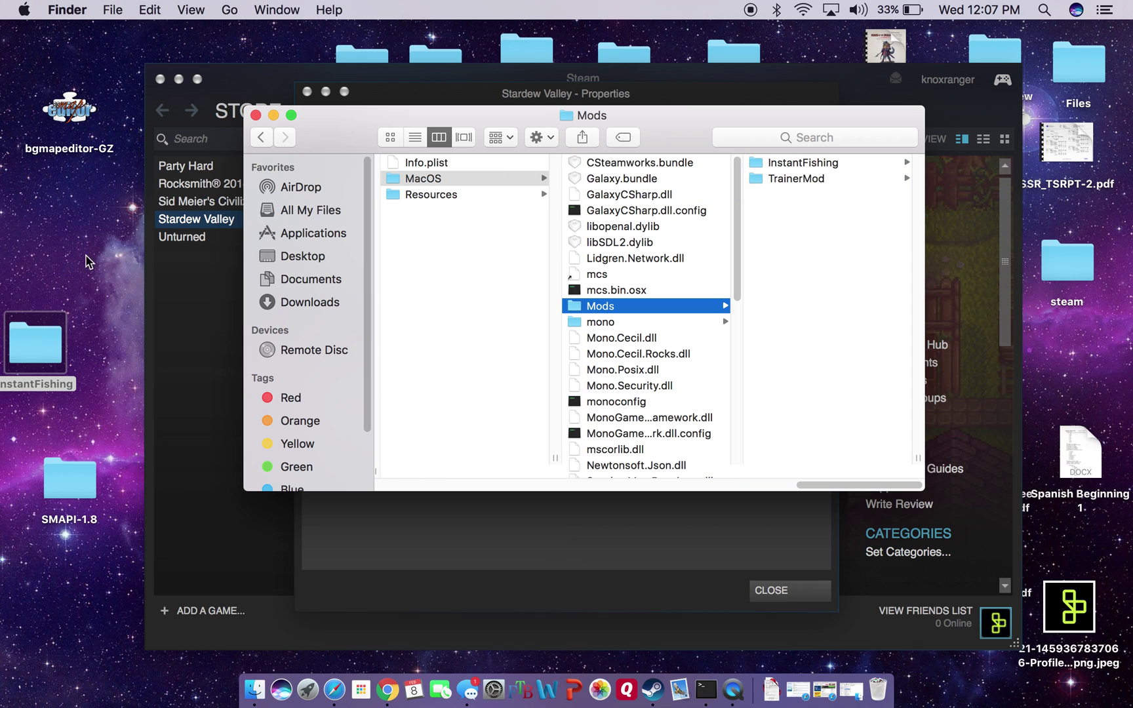
pyautogui.click(255, 116)
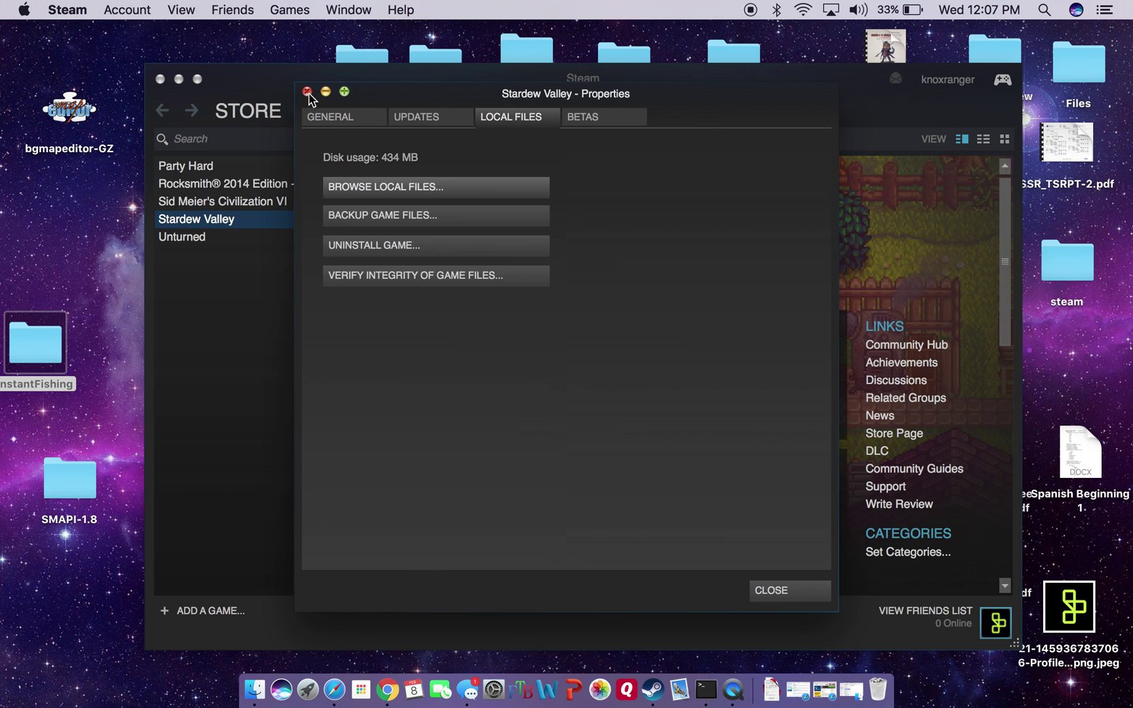
pyautogui.click(160, 80)
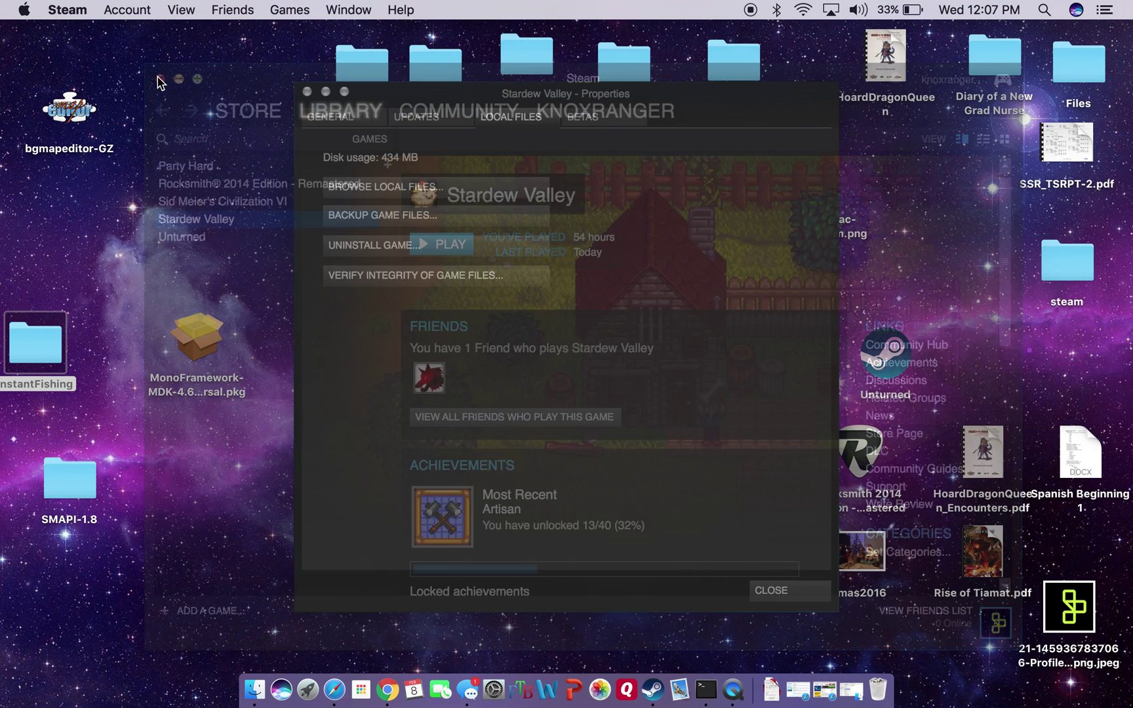